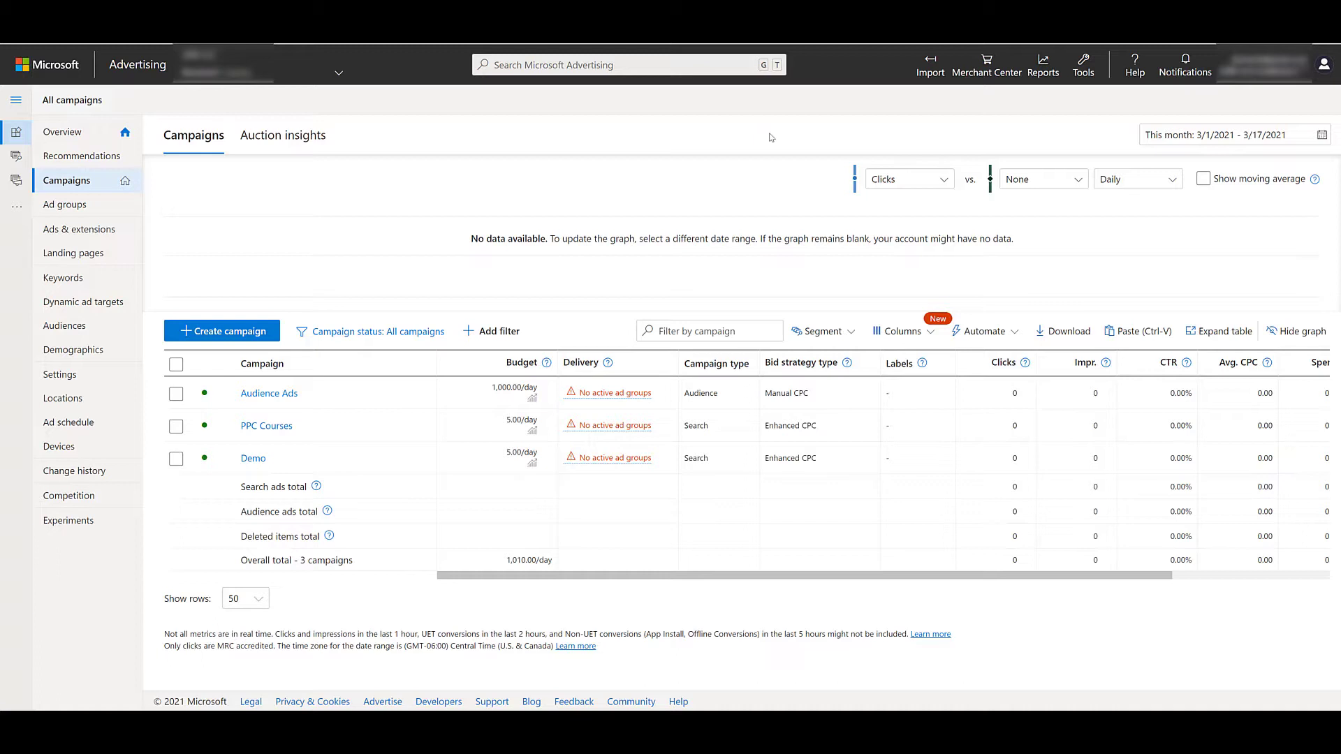
Step: Open the Import dropdown on the All campaigns page
click(924, 82)
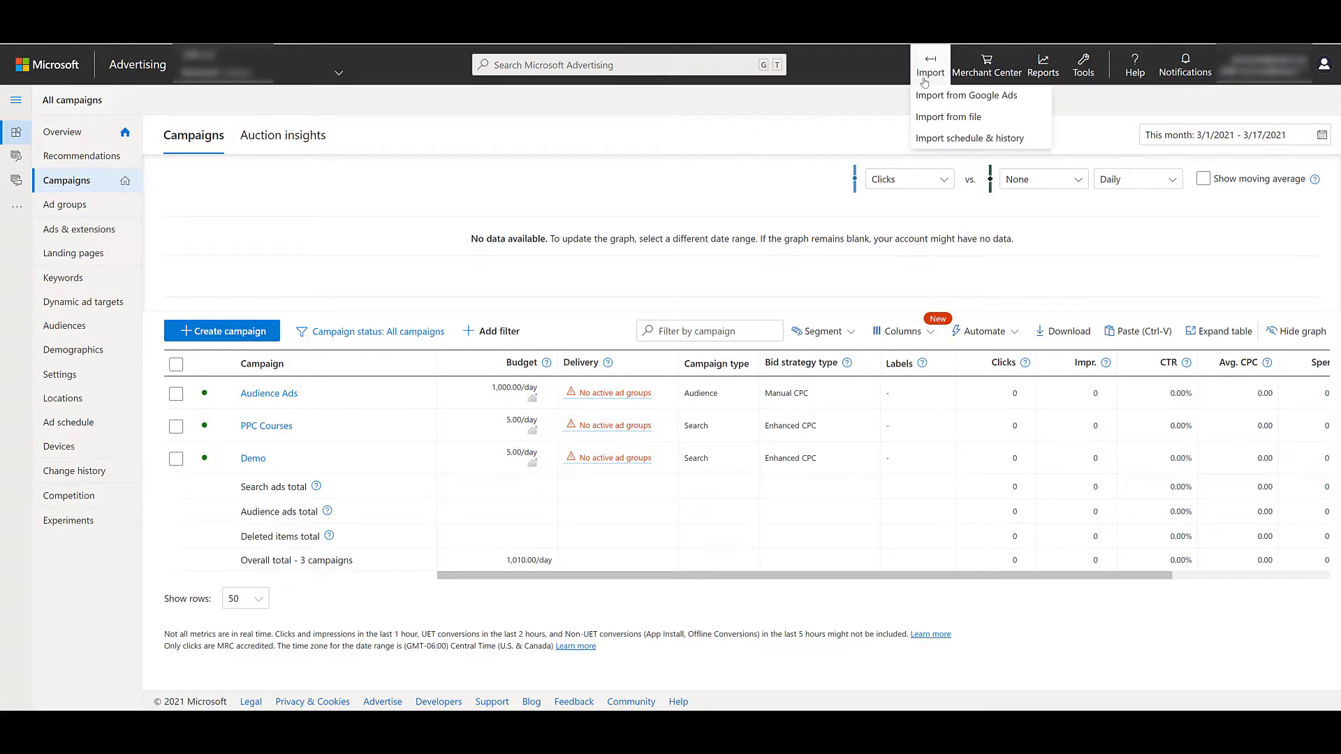
Step: Start a Google Ads import with the signed-in Google account and add the Paid Media Pros account
click(951, 104)
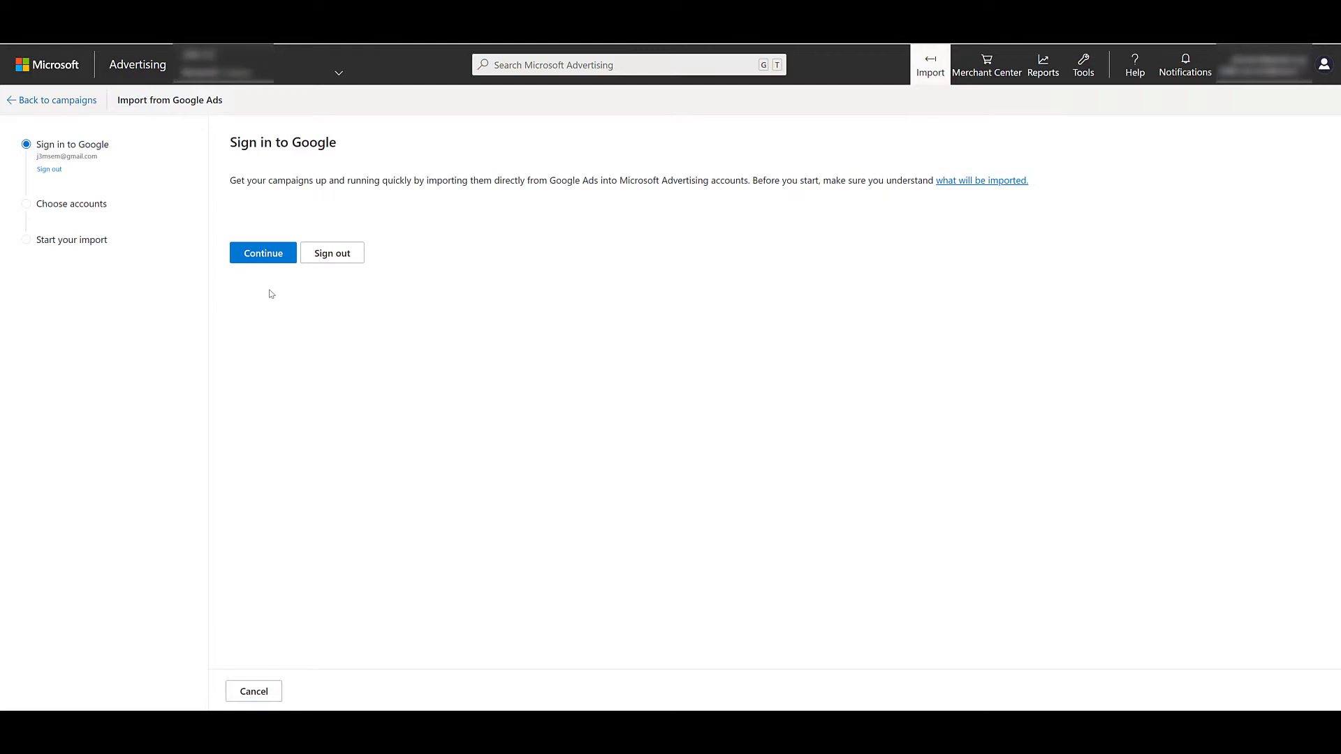
click(261, 259)
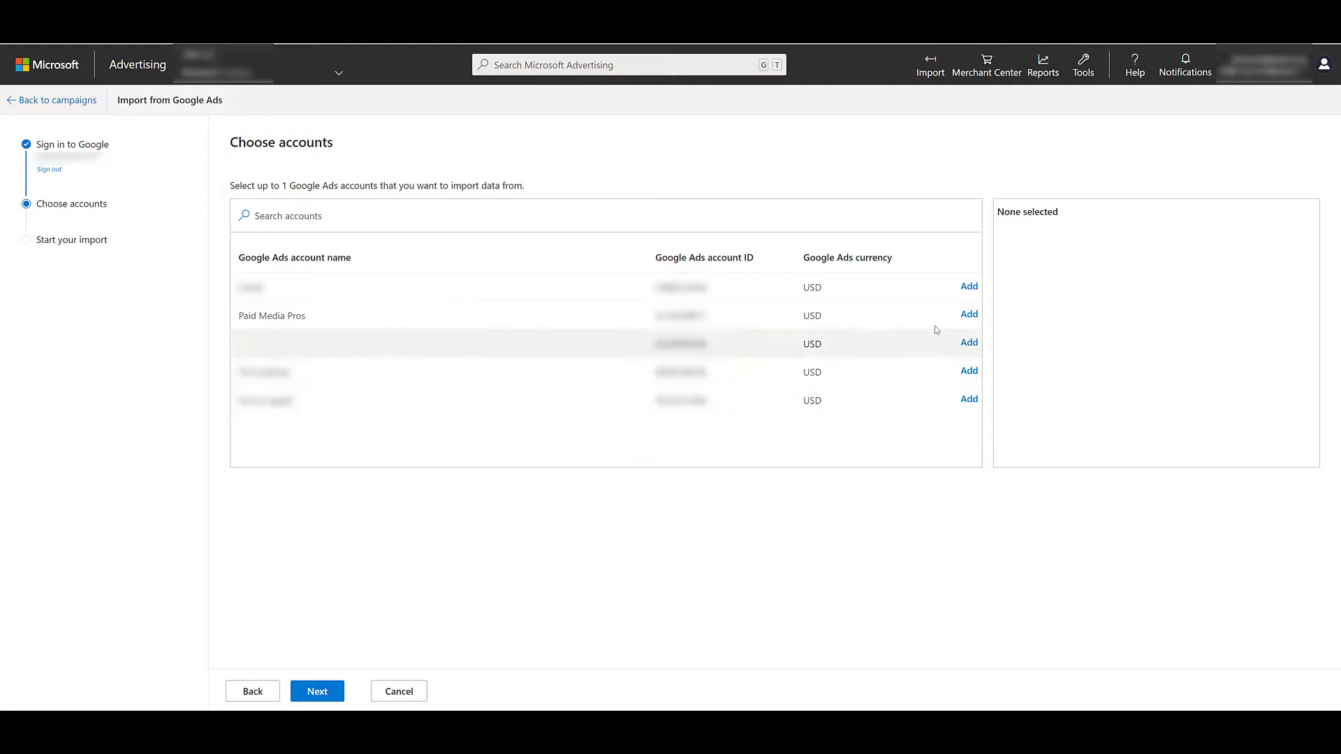
click(968, 315)
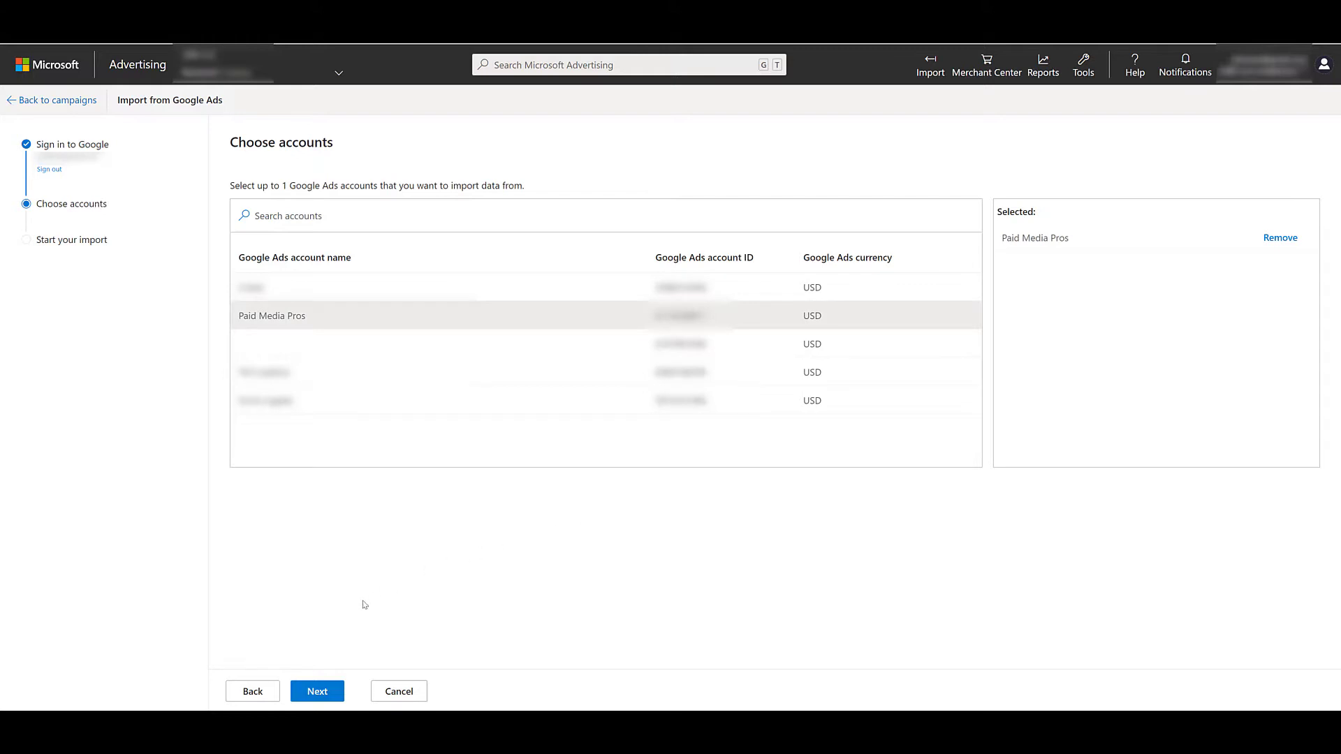
Step: Change the Google Ads Import schedule from automatic to Now and save it
click(335, 690)
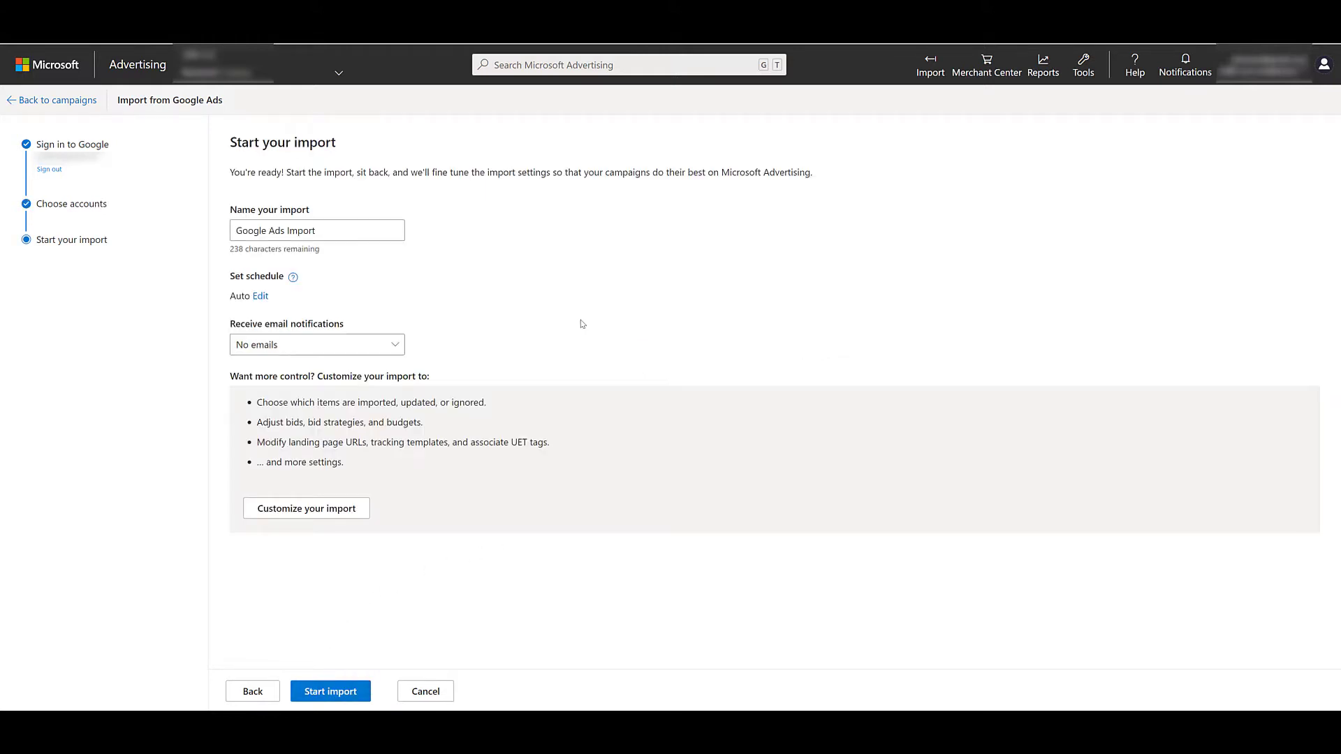
click(261, 296)
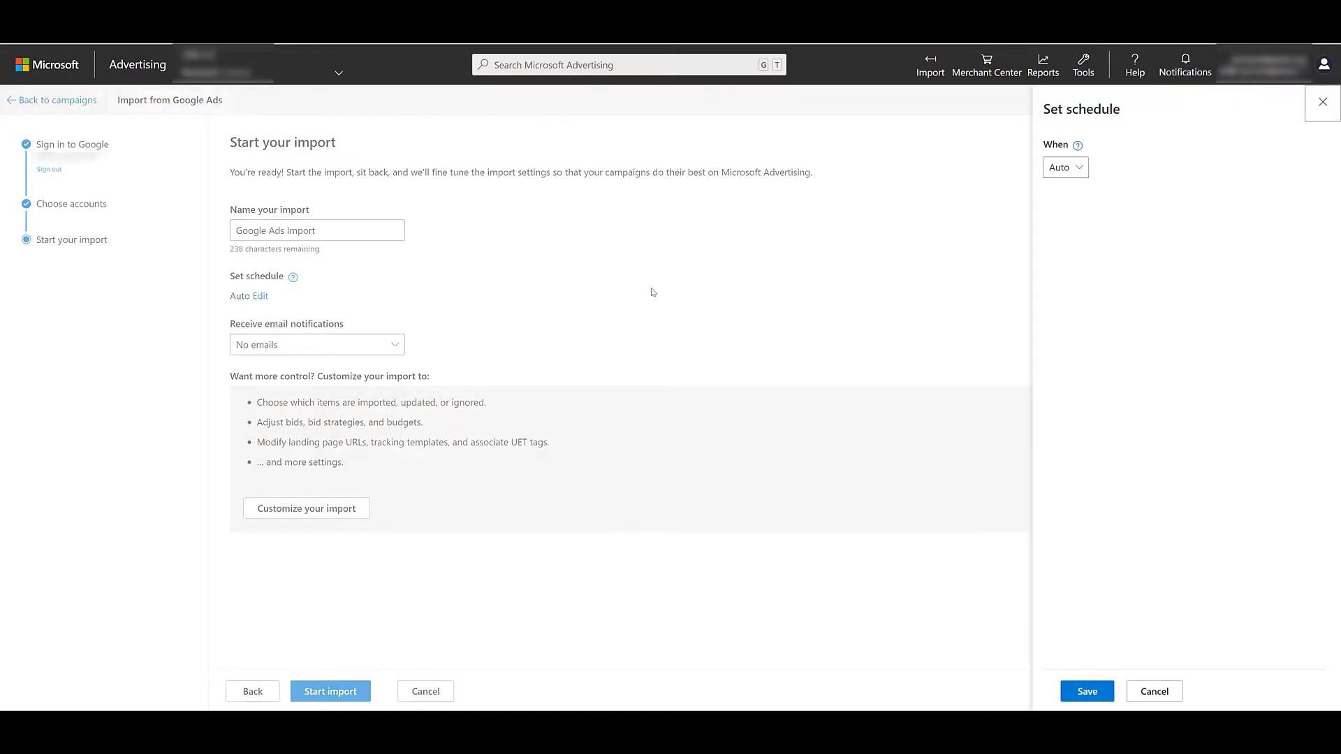
click(1065, 168)
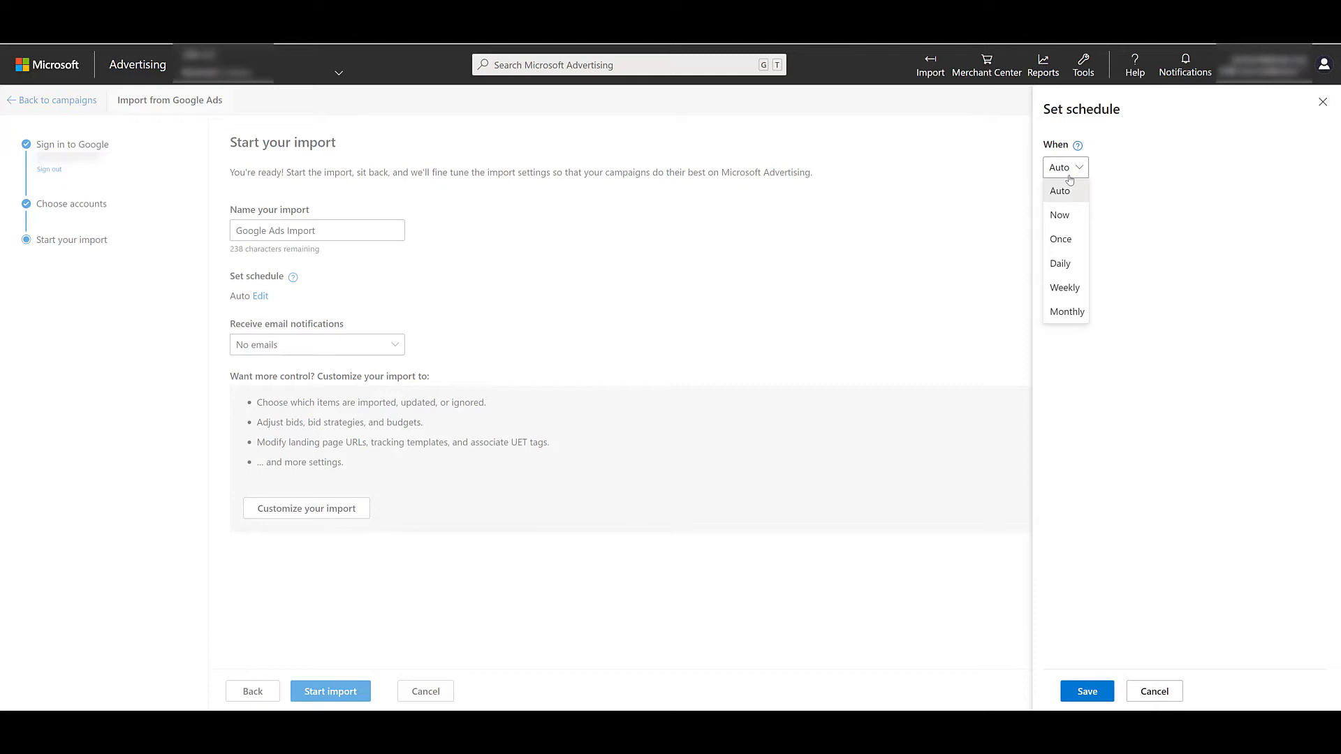
click(1076, 216)
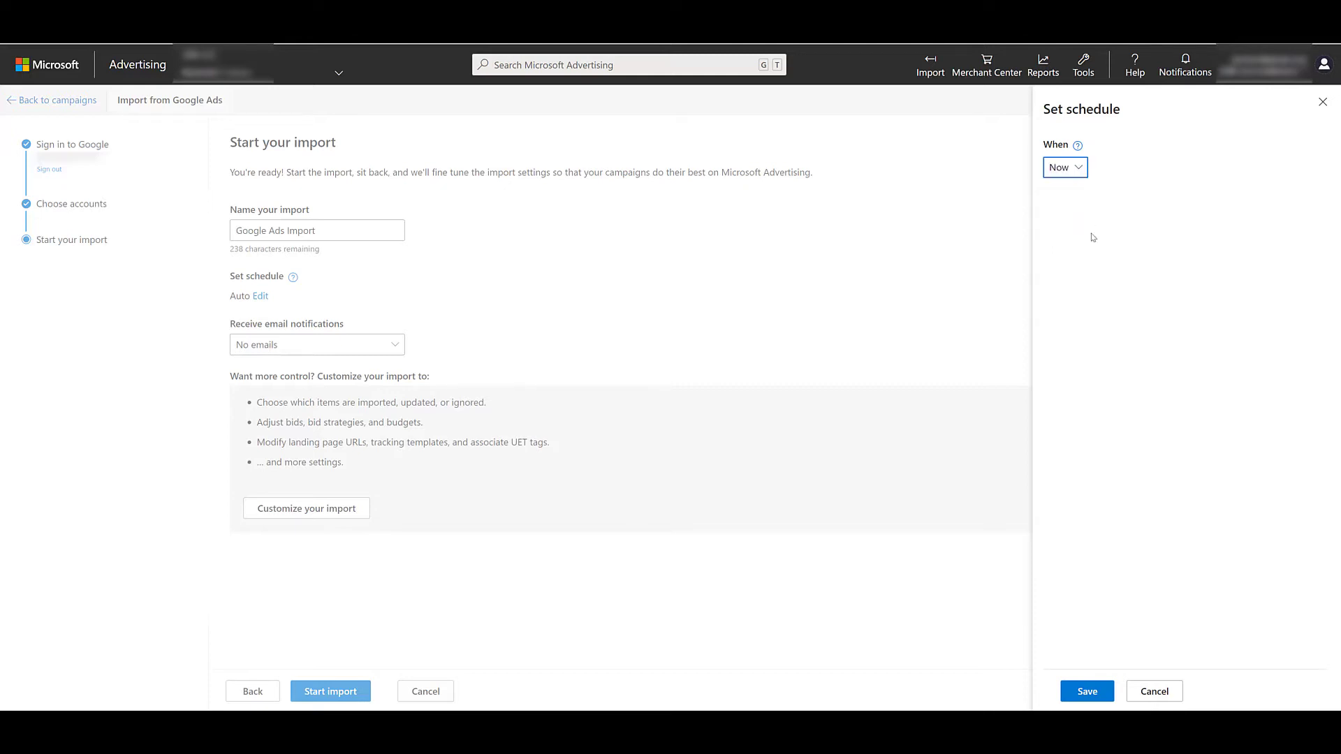
click(1086, 691)
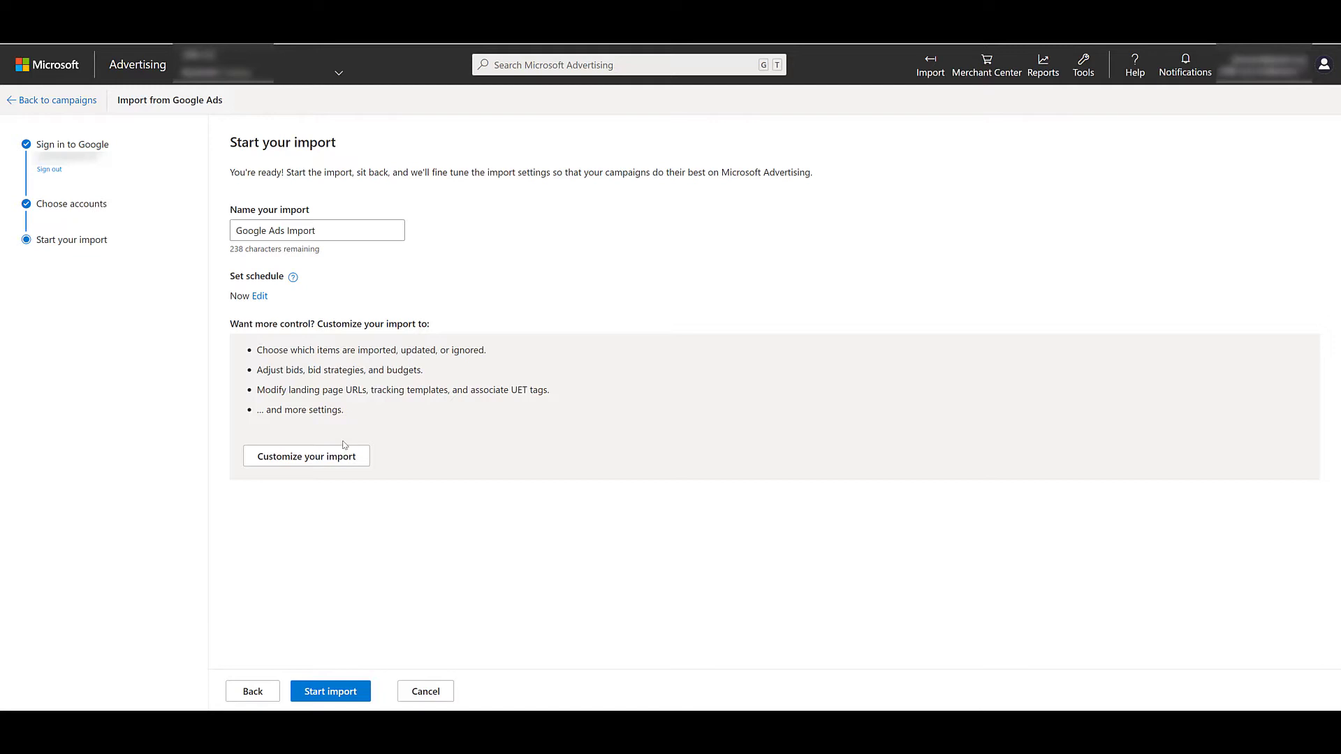
Step: Customize the import to specific campaigns and ad groups, keeping paused campaigns and ad groups listed
click(328, 458)
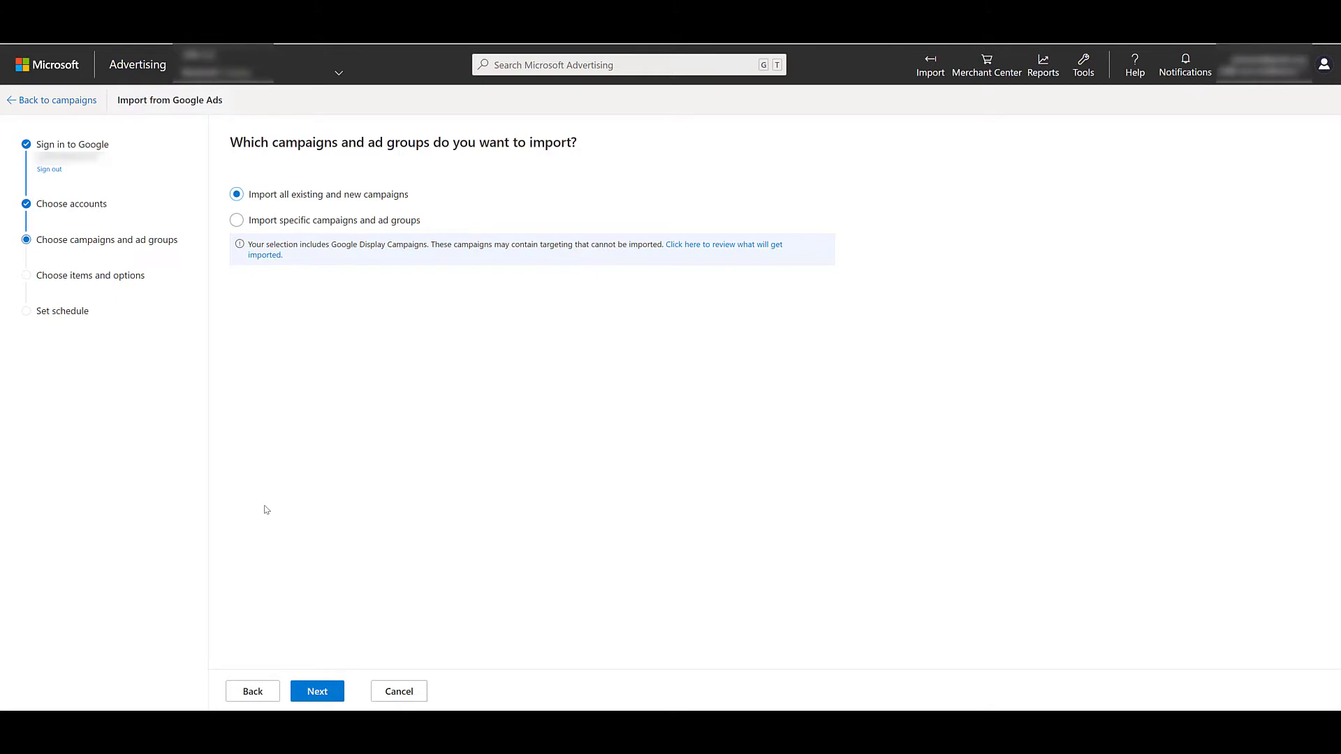
click(311, 222)
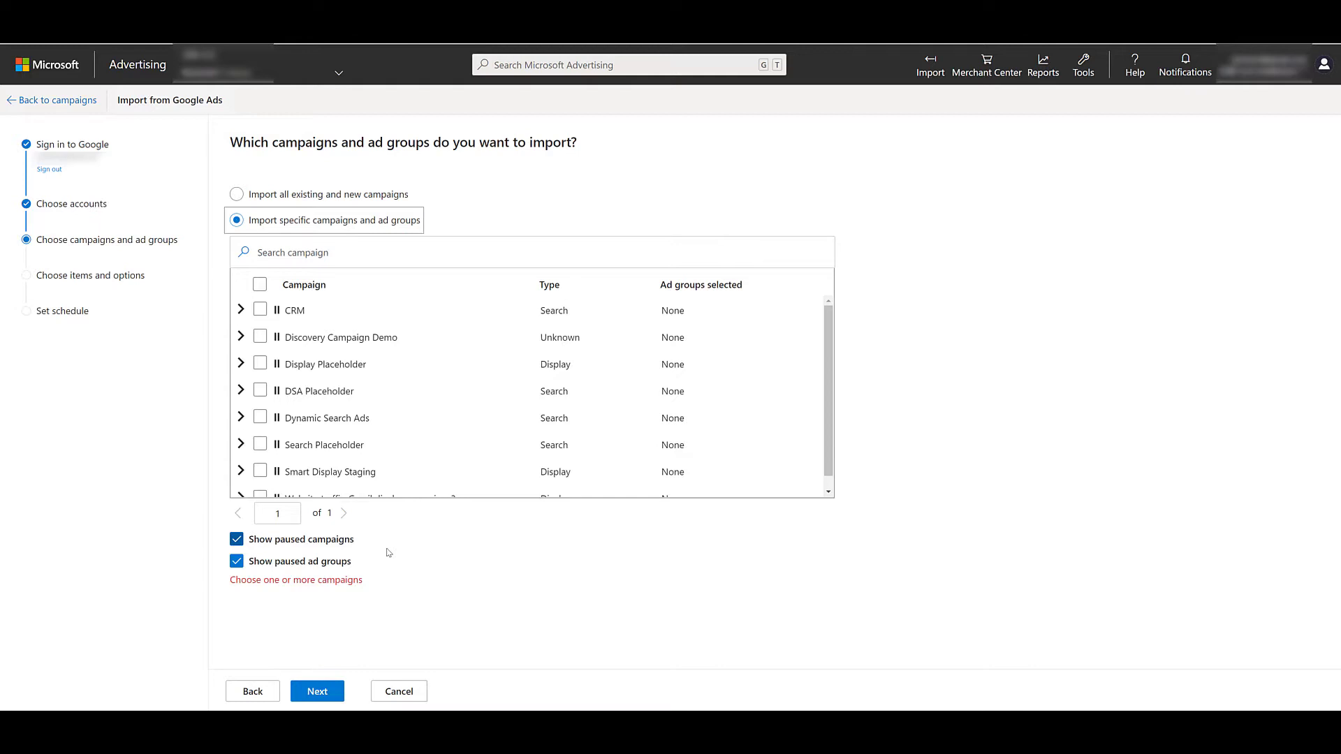
click(346, 542)
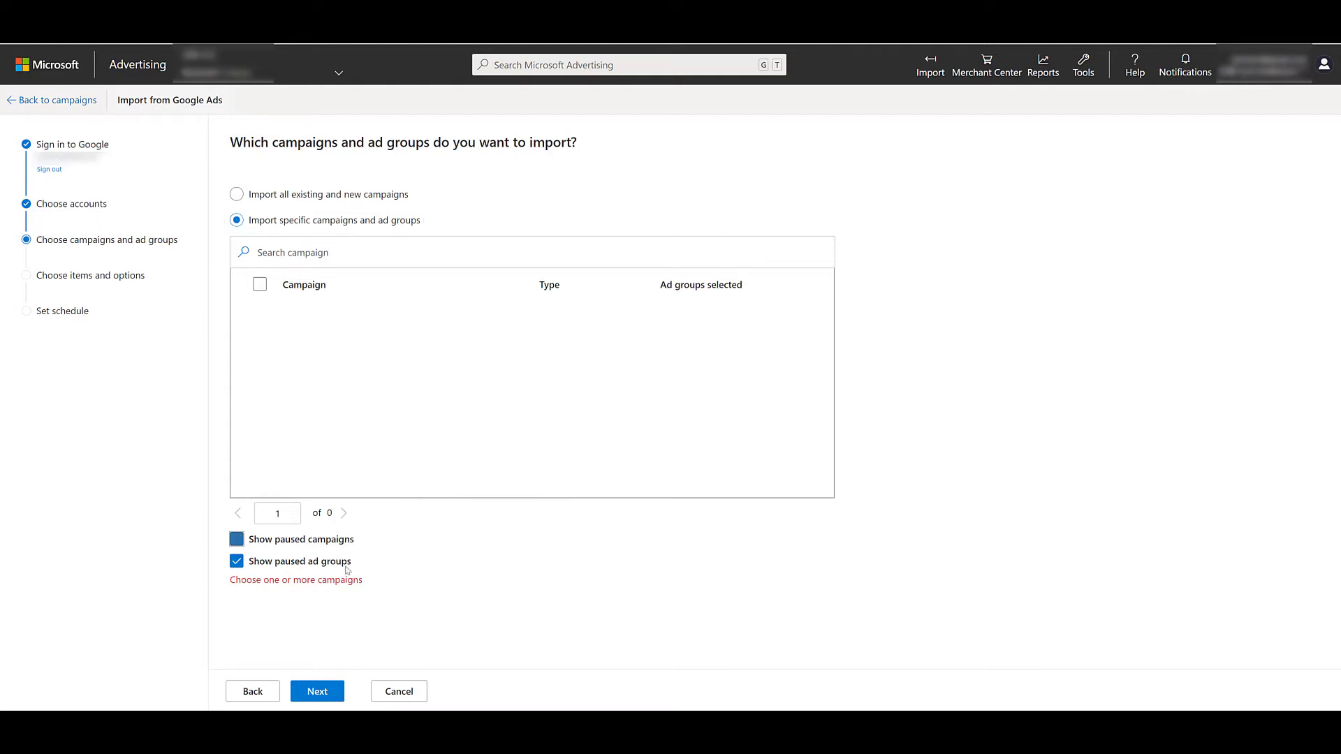
click(347, 565)
click(352, 542)
click(343, 563)
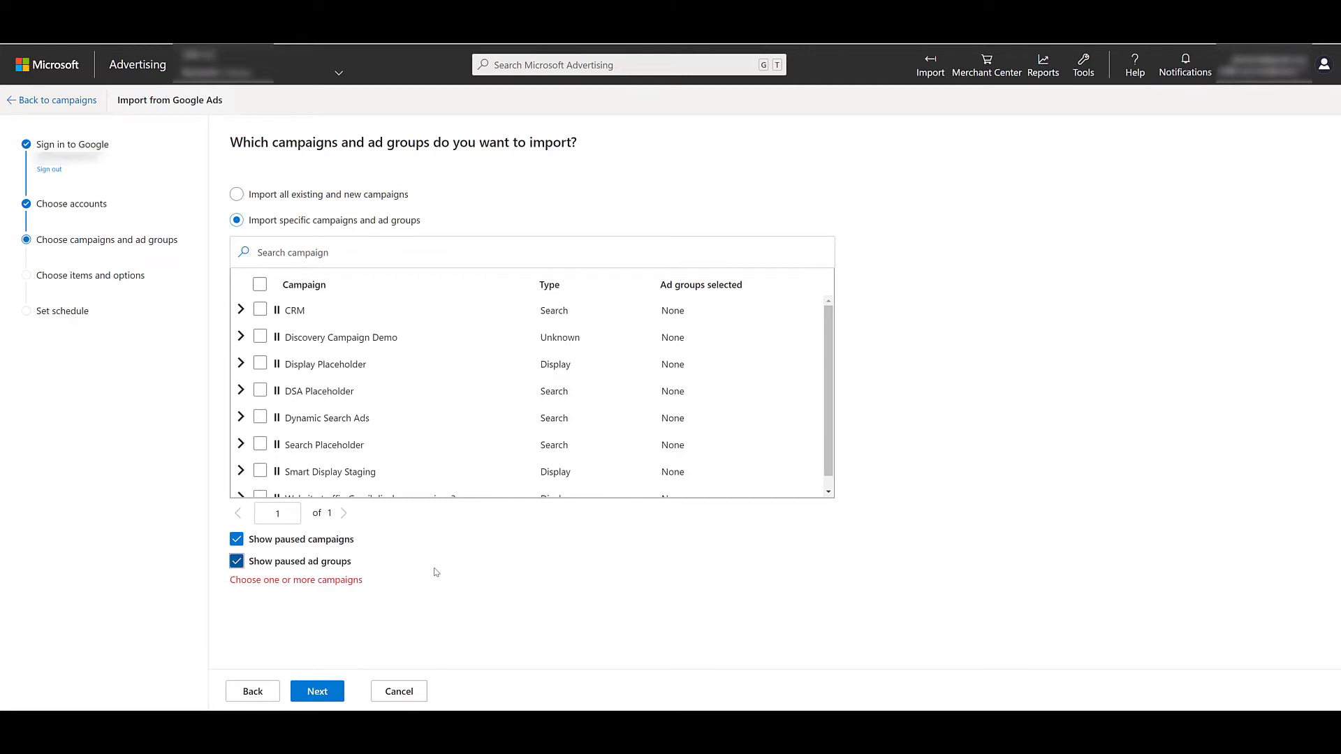
Step: Check the CRM and Search Placeholder campaigns and expand CRM to show Ad group 1
click(262, 310)
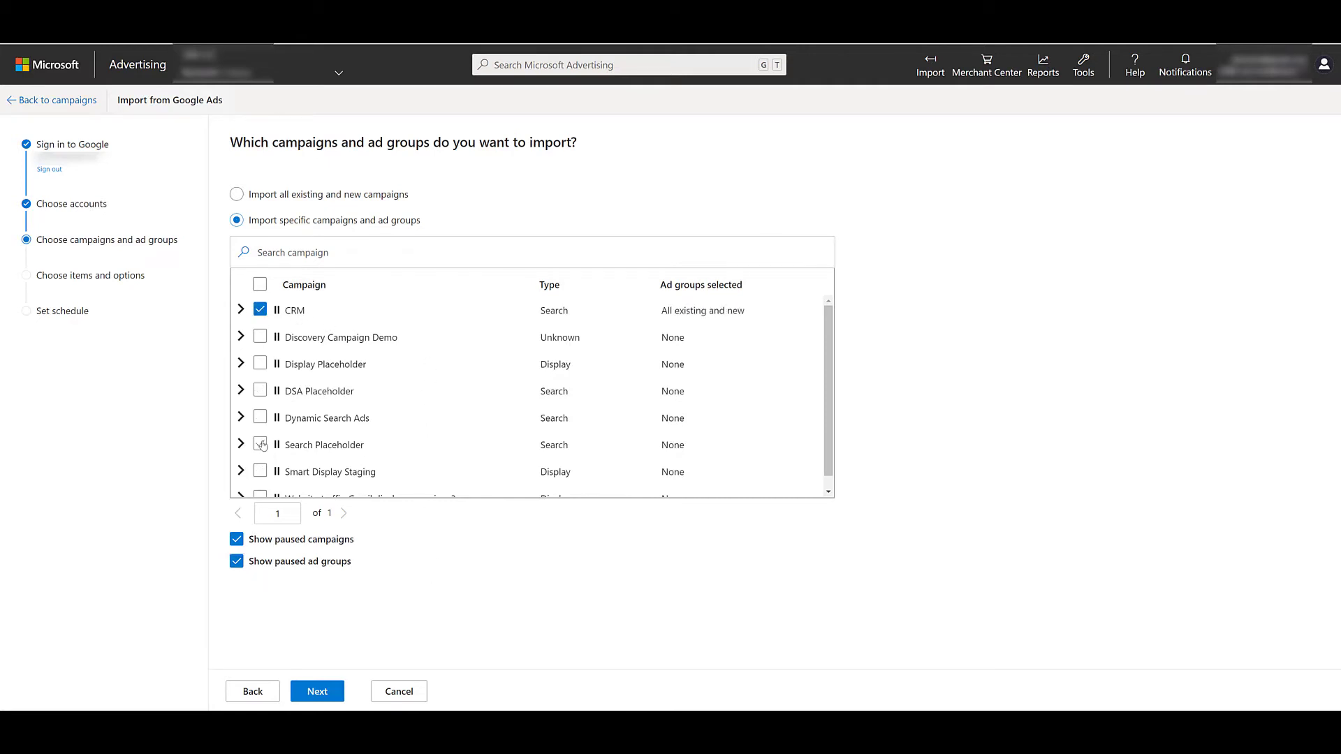
click(262, 445)
click(240, 309)
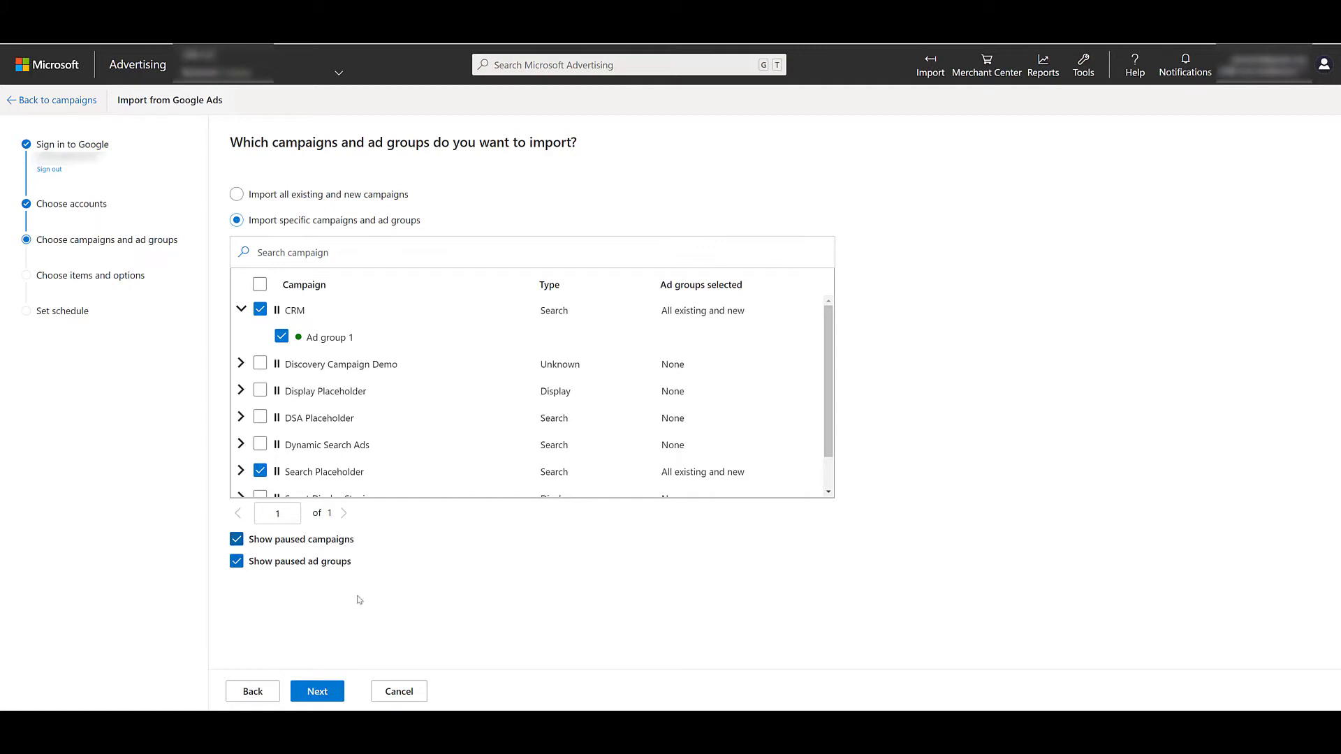
click(331, 693)
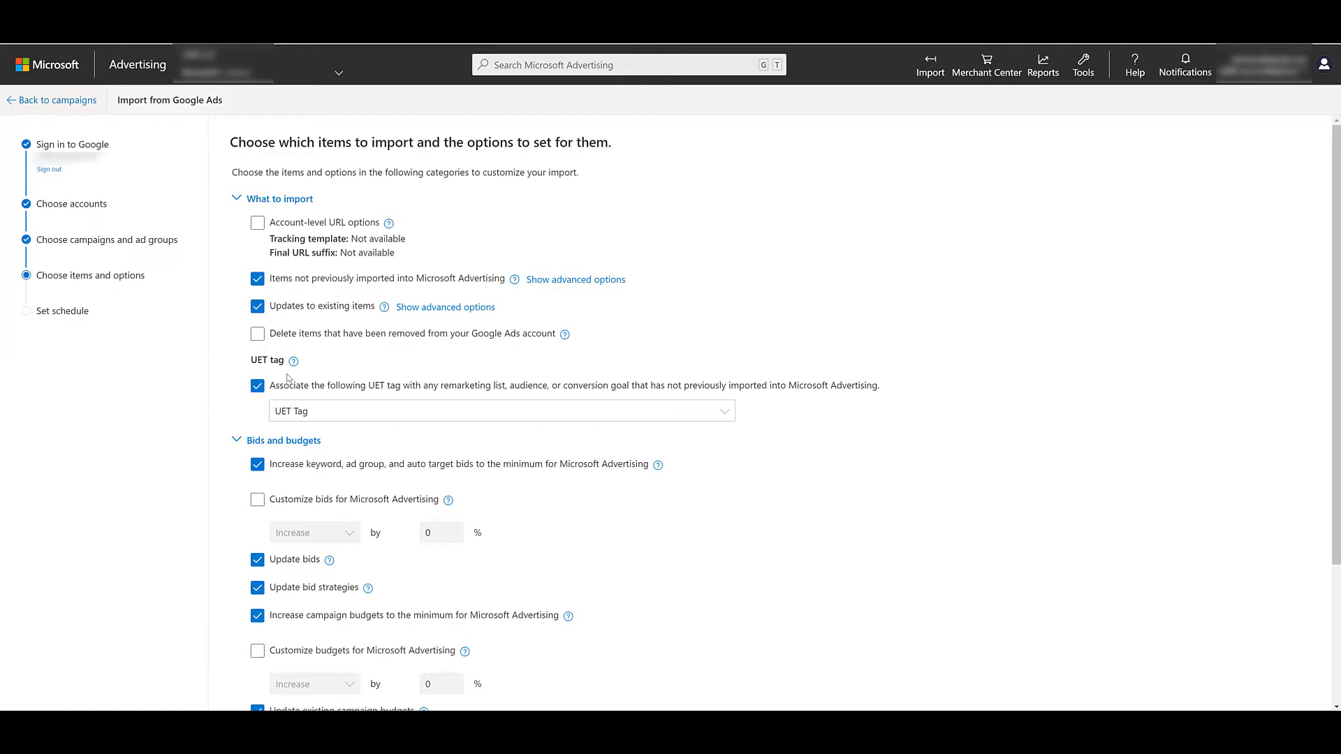
click(257, 224)
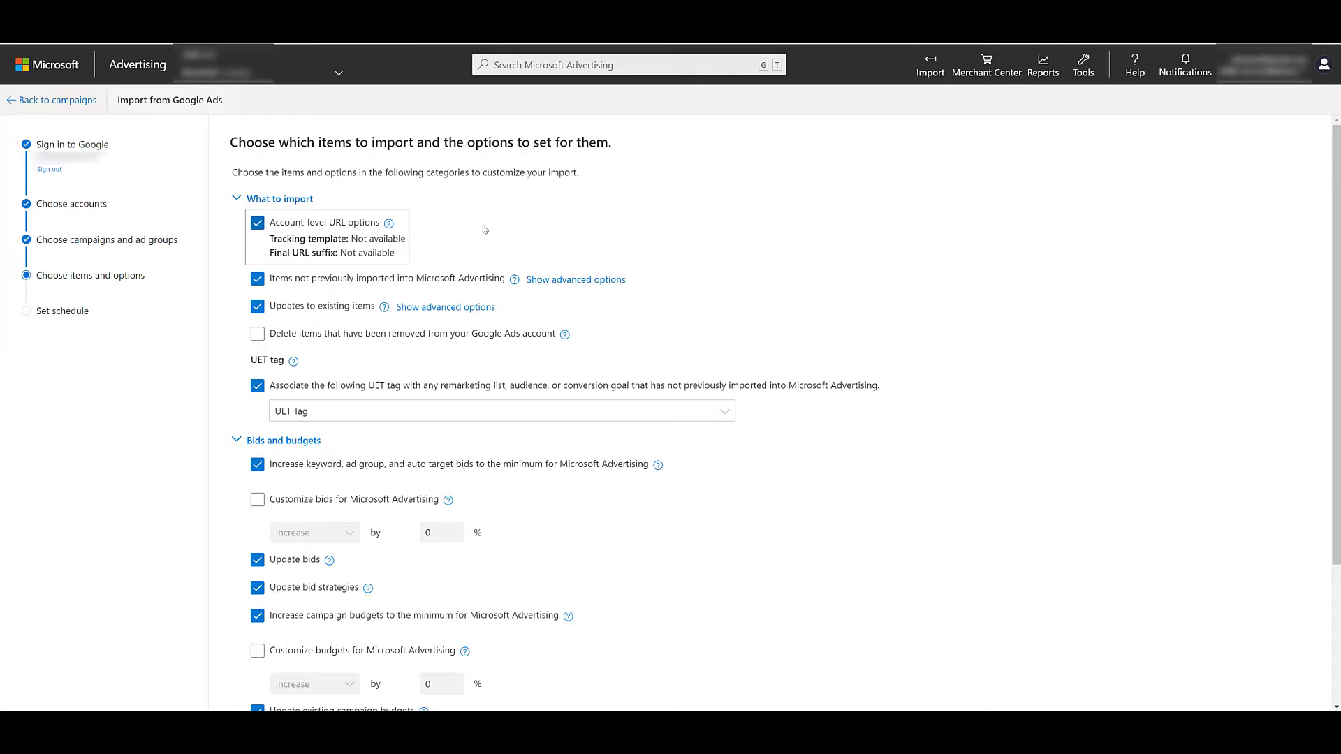
click(564, 281)
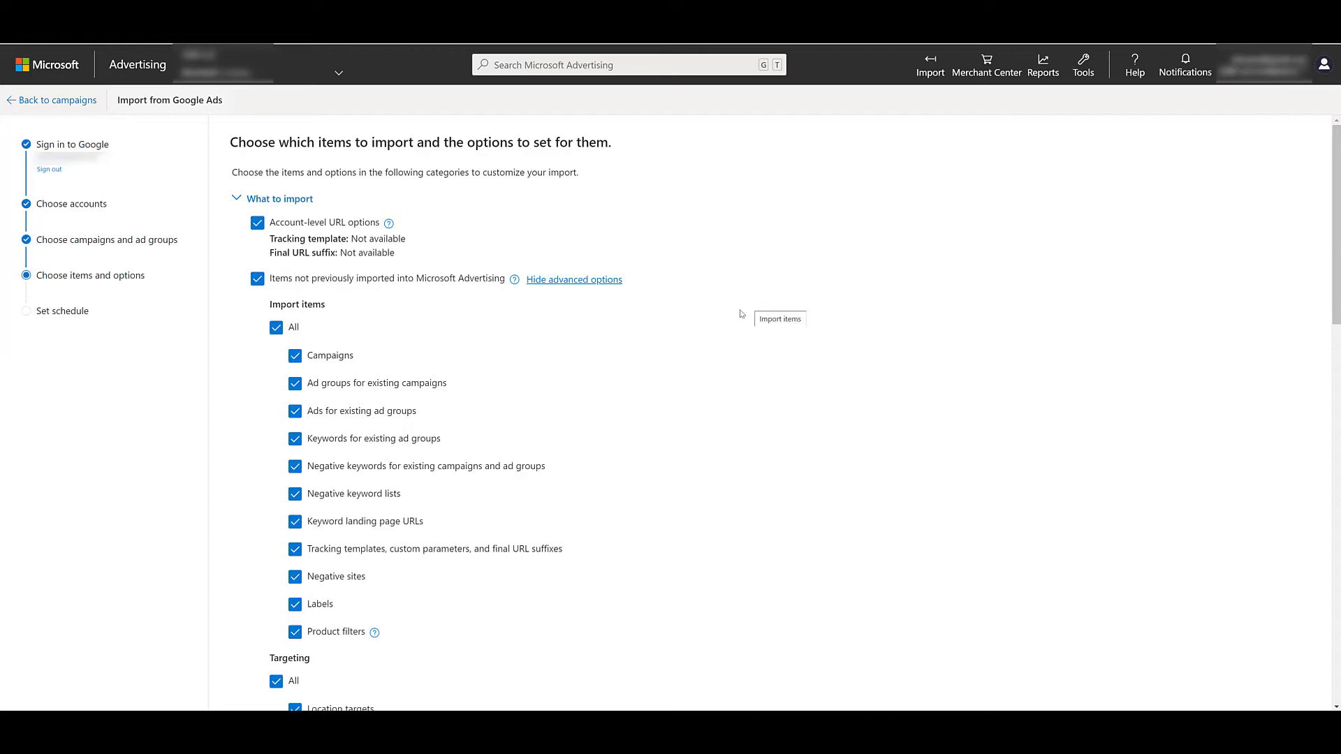
click(392, 497)
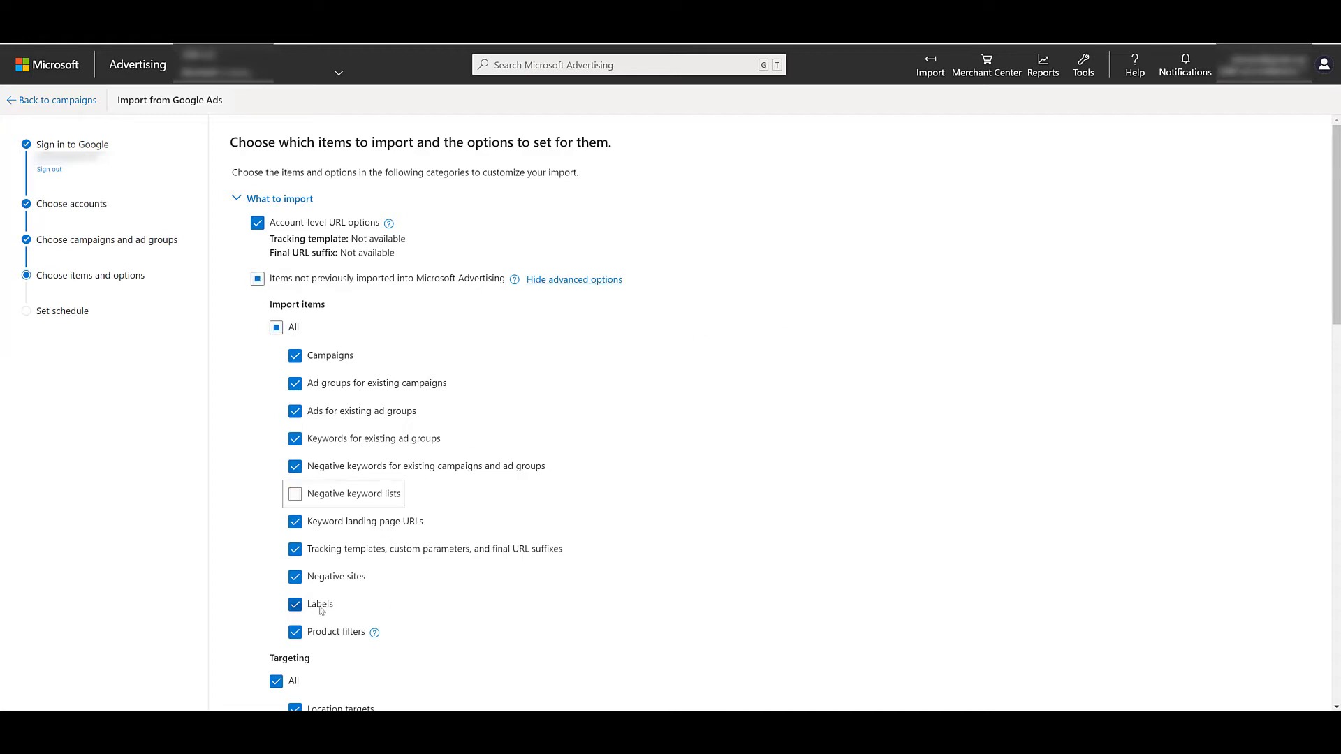
click(321, 605)
scroll(431, 611, down, 4)
scroll(431, 609, down, 5)
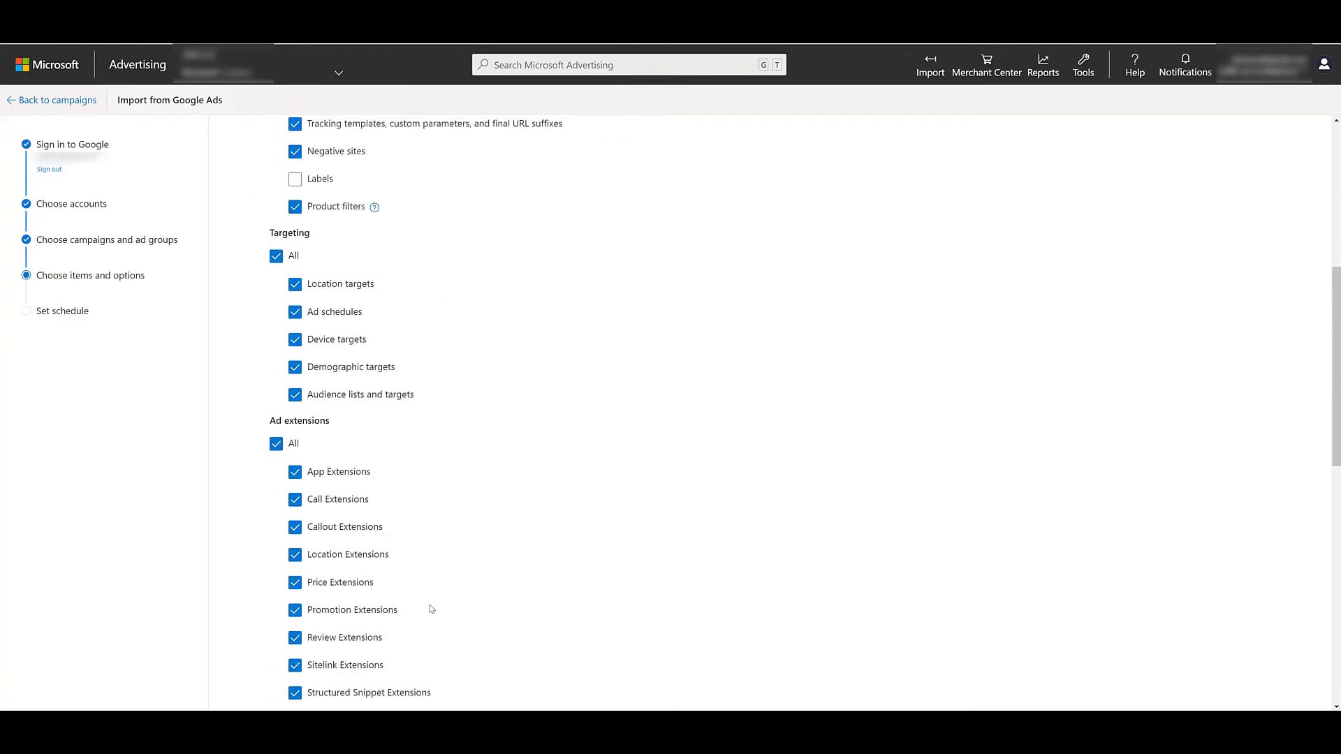
scroll(431, 609, down, 1)
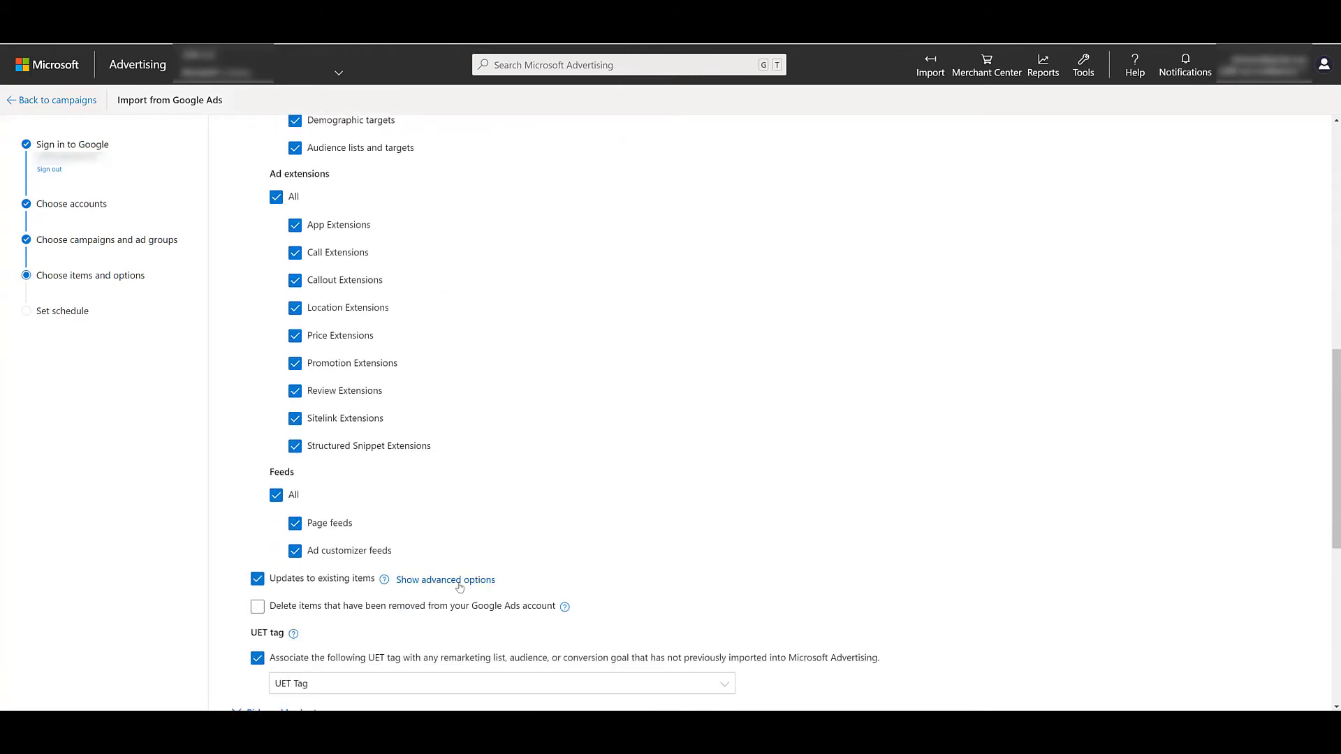
scroll(457, 587, up, 7)
scroll(459, 587, up, 3)
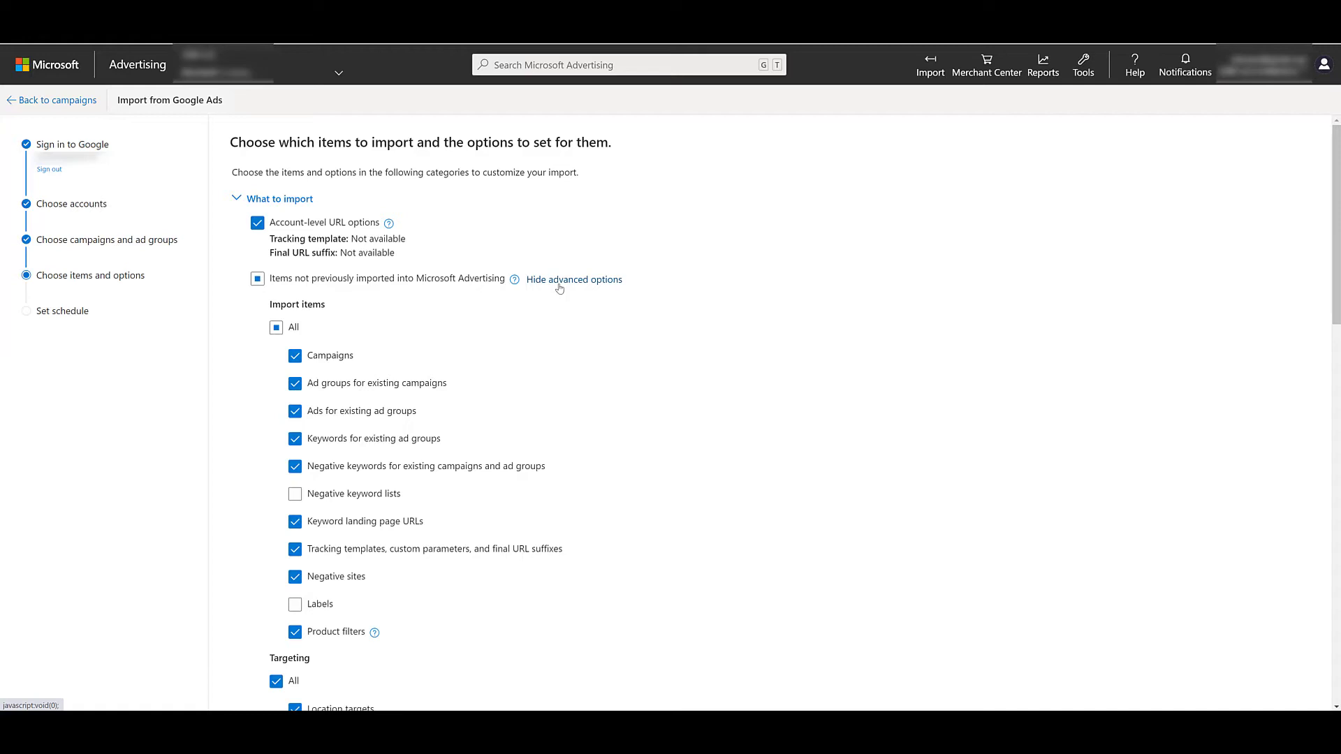
Step: Turn on custom bids for Microsoft Advertising with a 25% increase, leaving budgets uncustomized
click(560, 280)
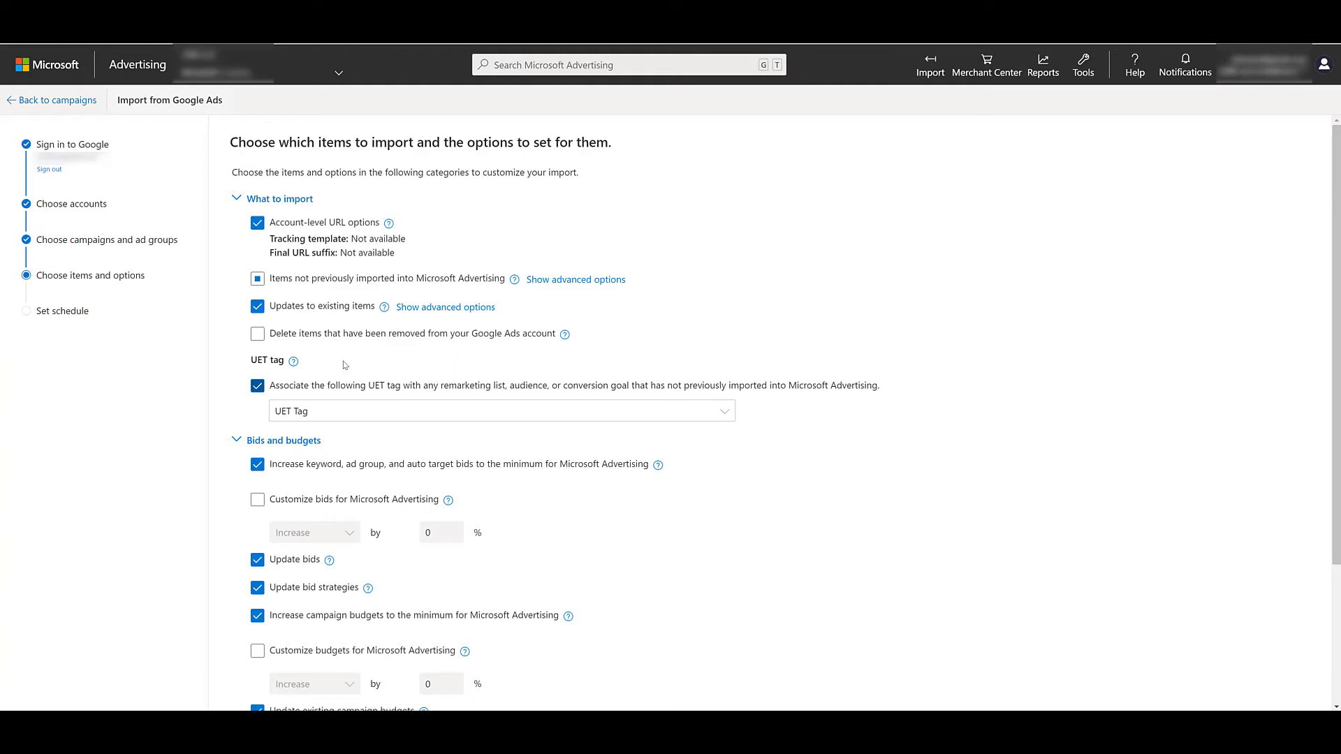
scroll(344, 365, down, 1)
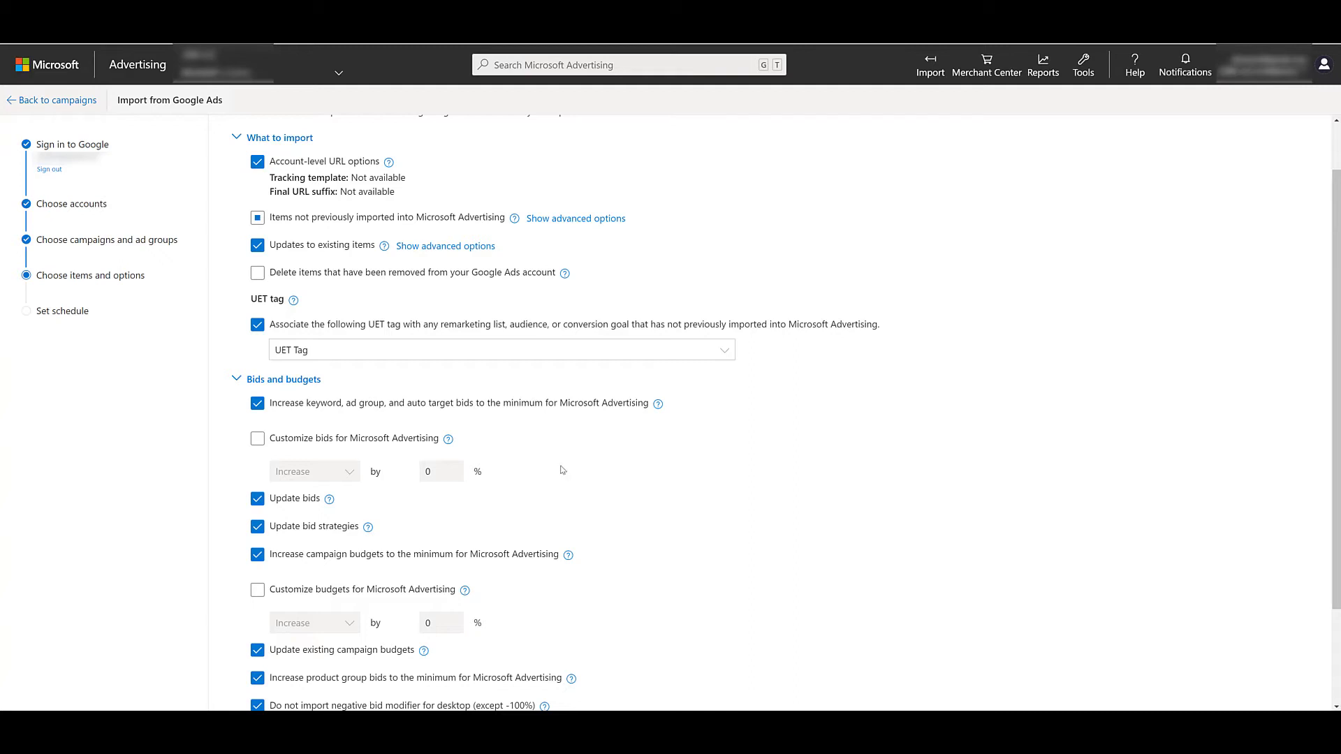
click(418, 440)
double_click(429, 471)
text(25)
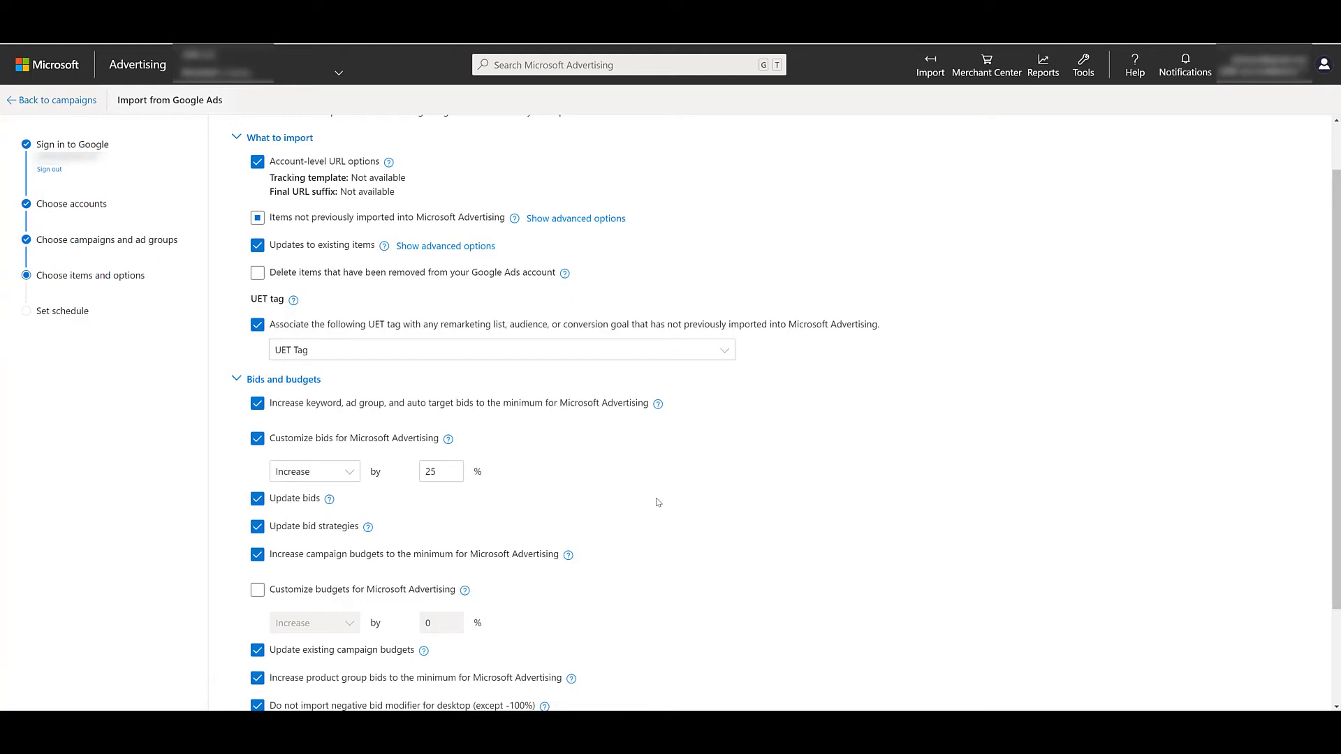
scroll(656, 502, down, 2)
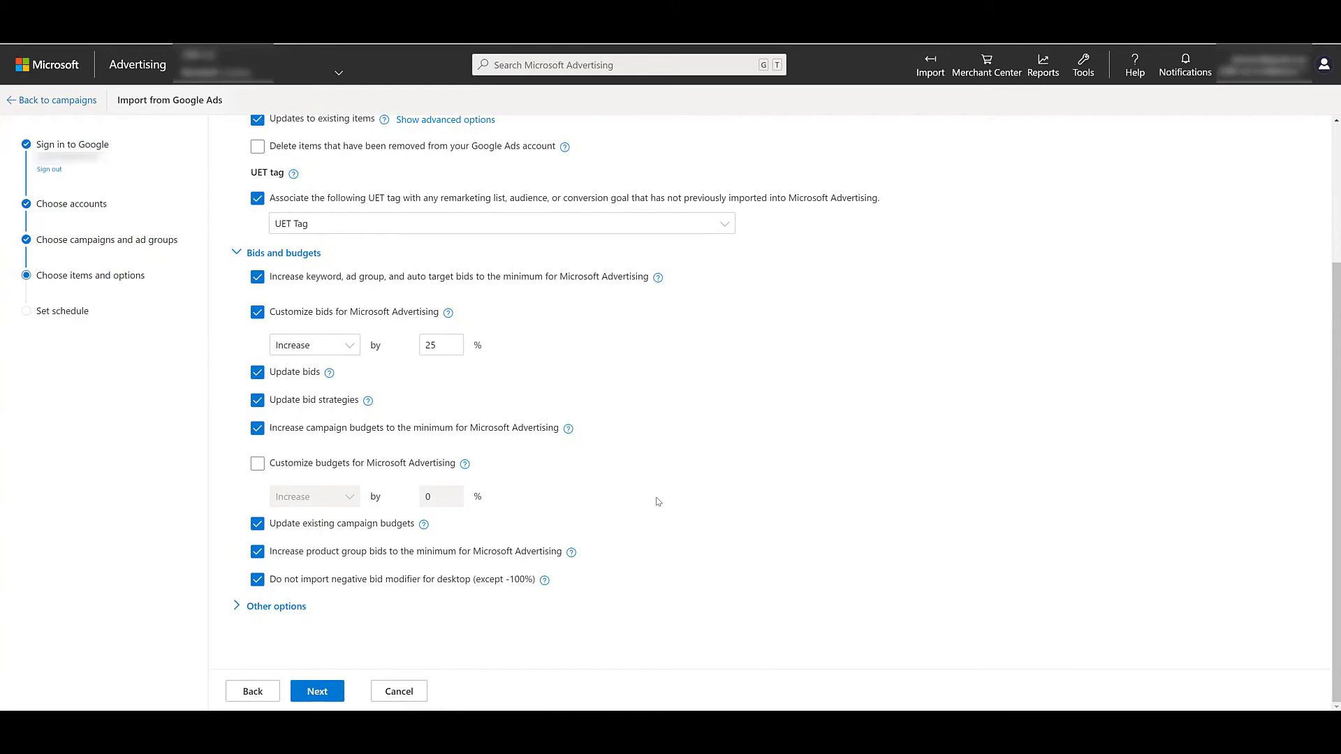
Step: Review Other options, leaving paused ads excluded, and proceed to the Set schedule step
click(265, 611)
scroll(681, 498, down, 6)
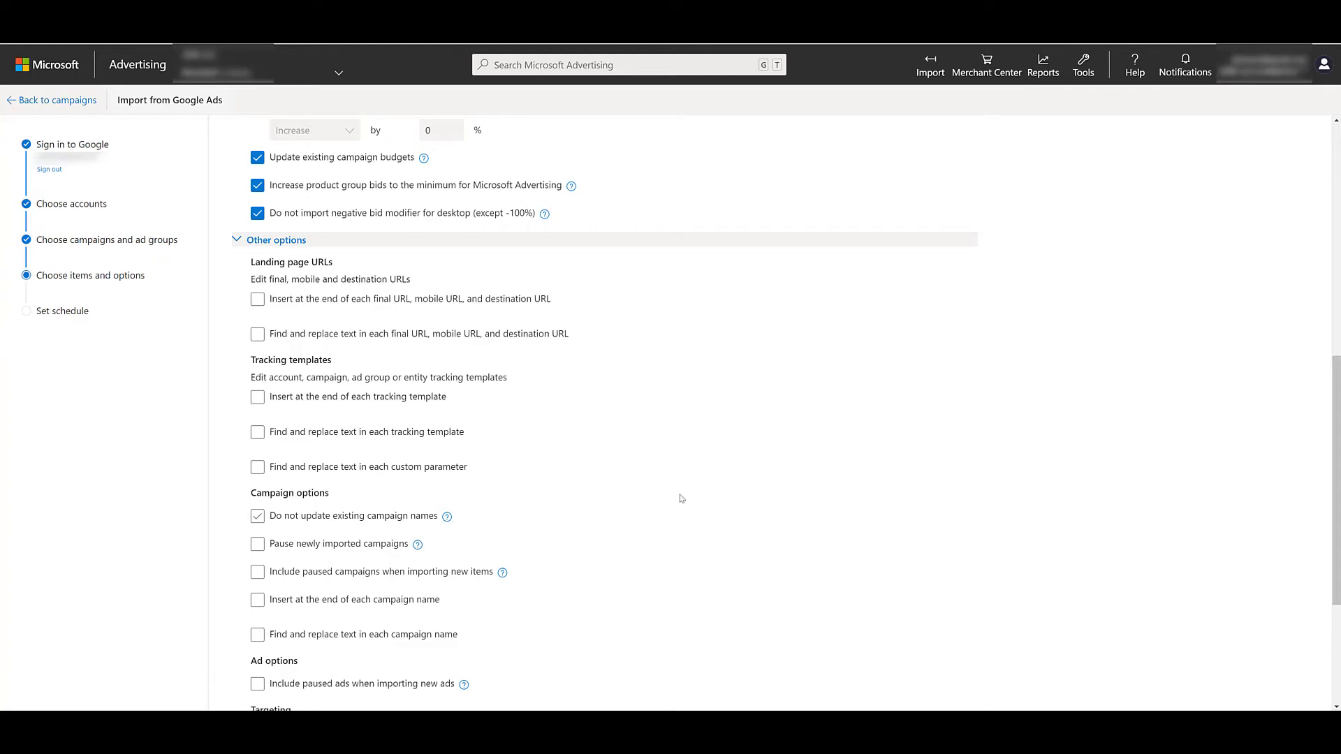
scroll(681, 499, down, 3)
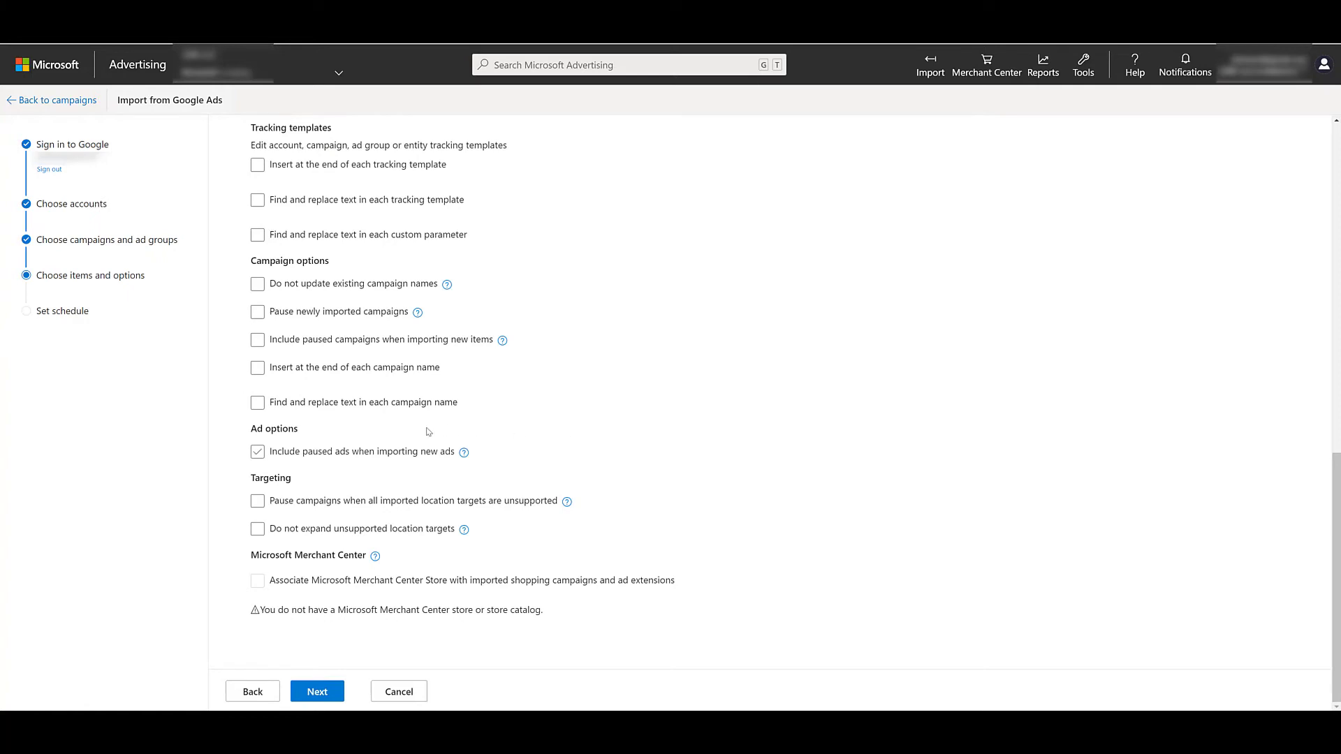
click(368, 456)
key(space)
scroll(603, 452, up, 10)
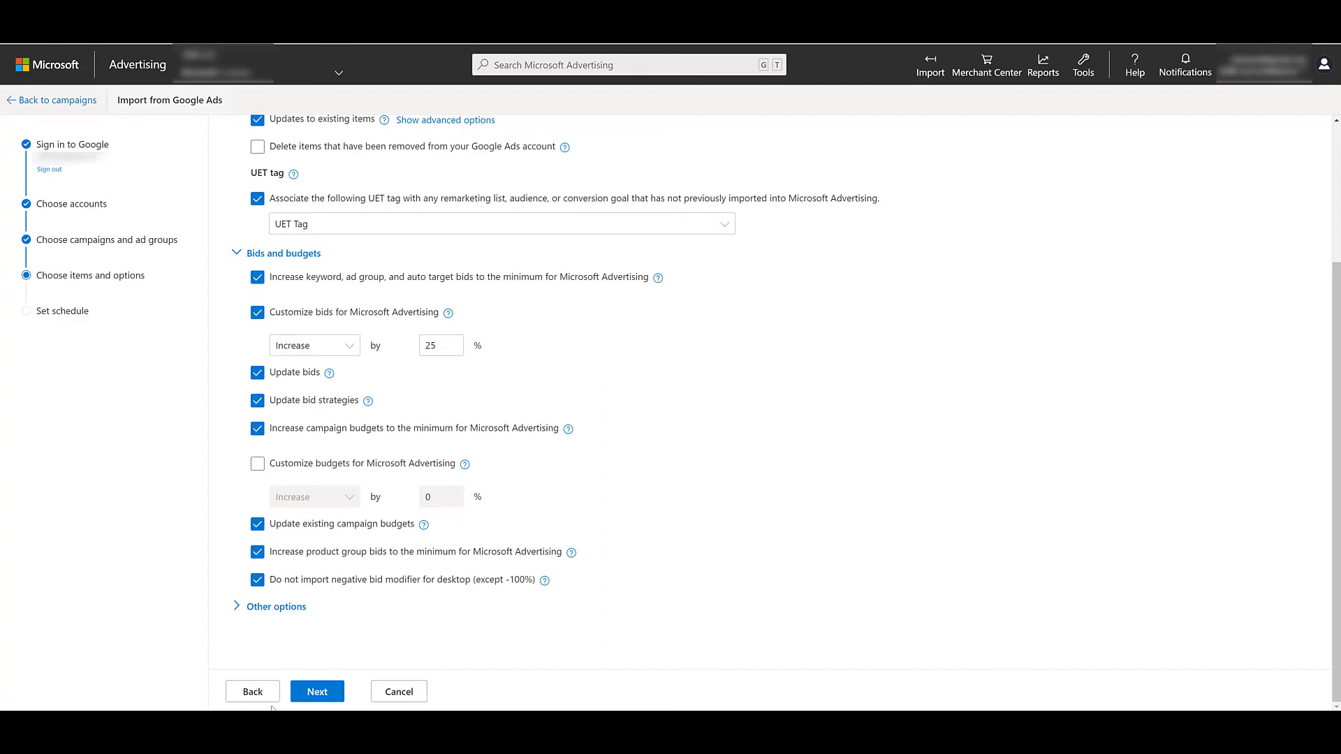
click(295, 698)
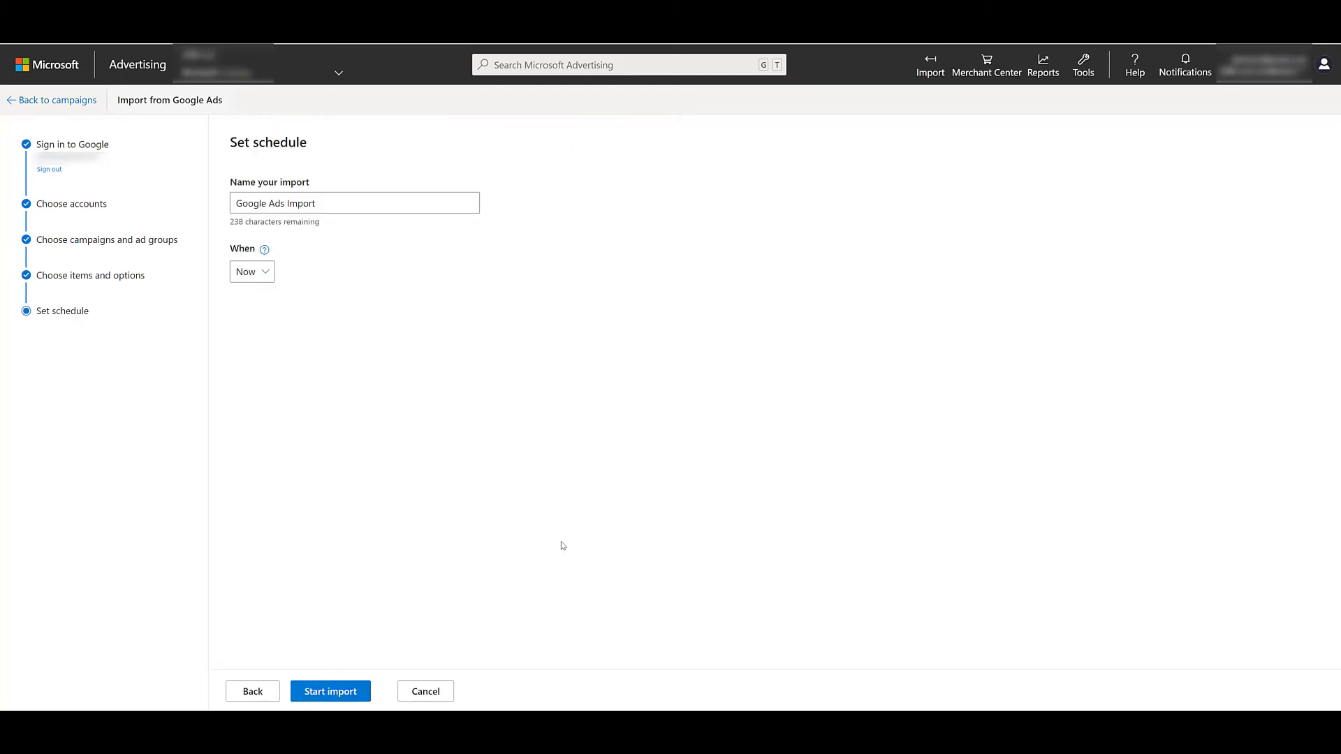
Step: Start the import and confirm the one skipped item is Combined lists
click(355, 695)
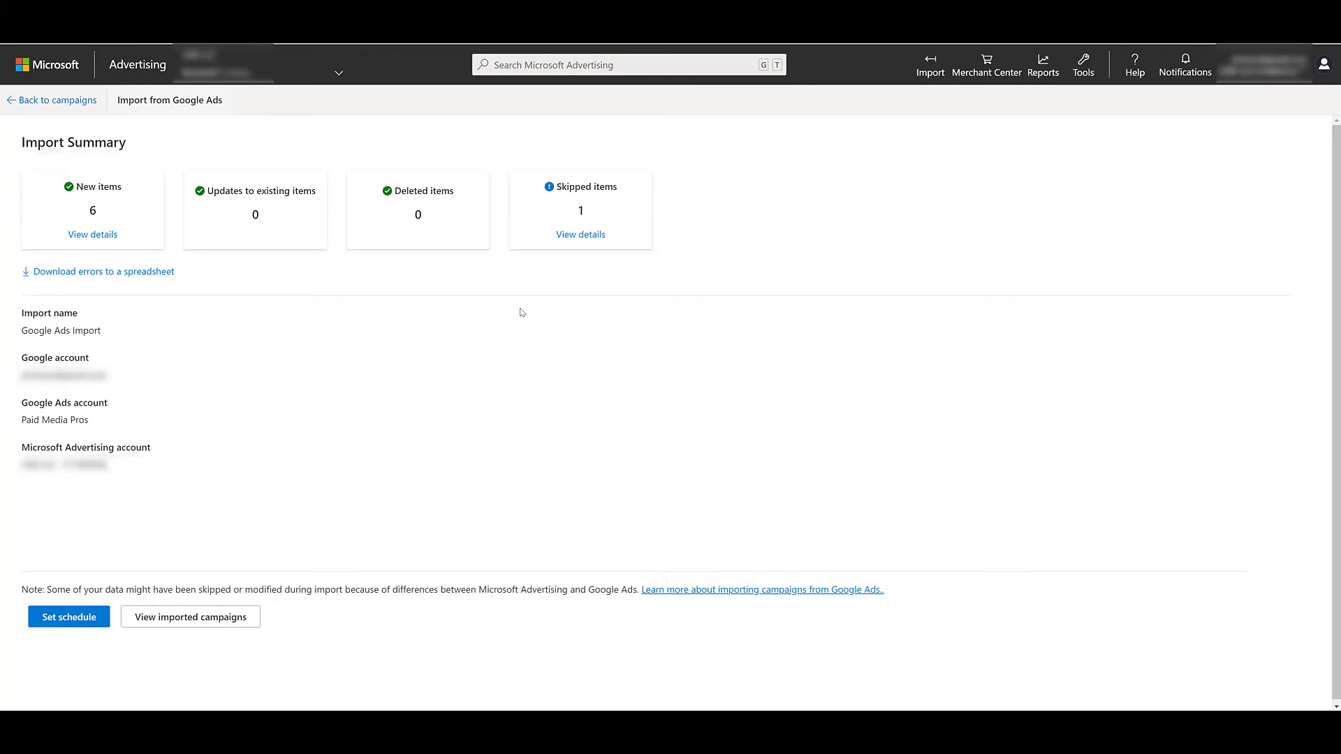
click(579, 235)
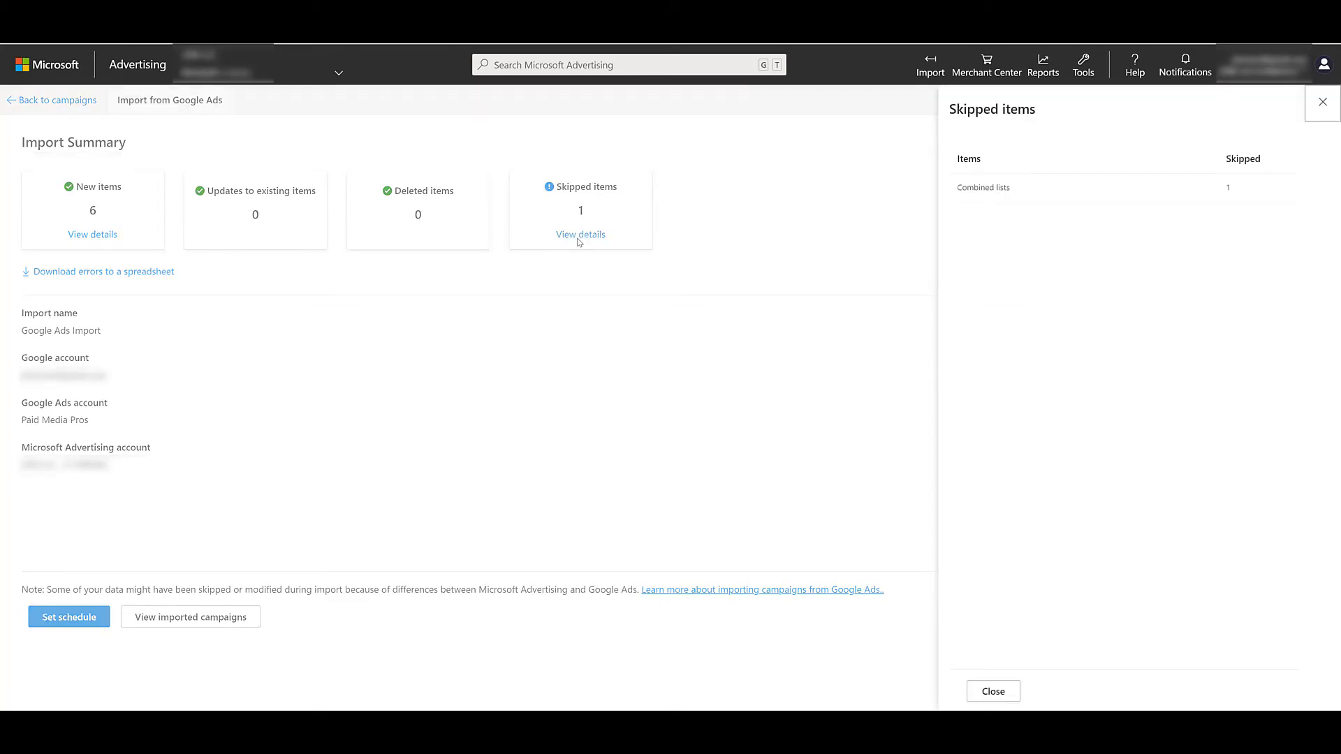
click(992, 691)
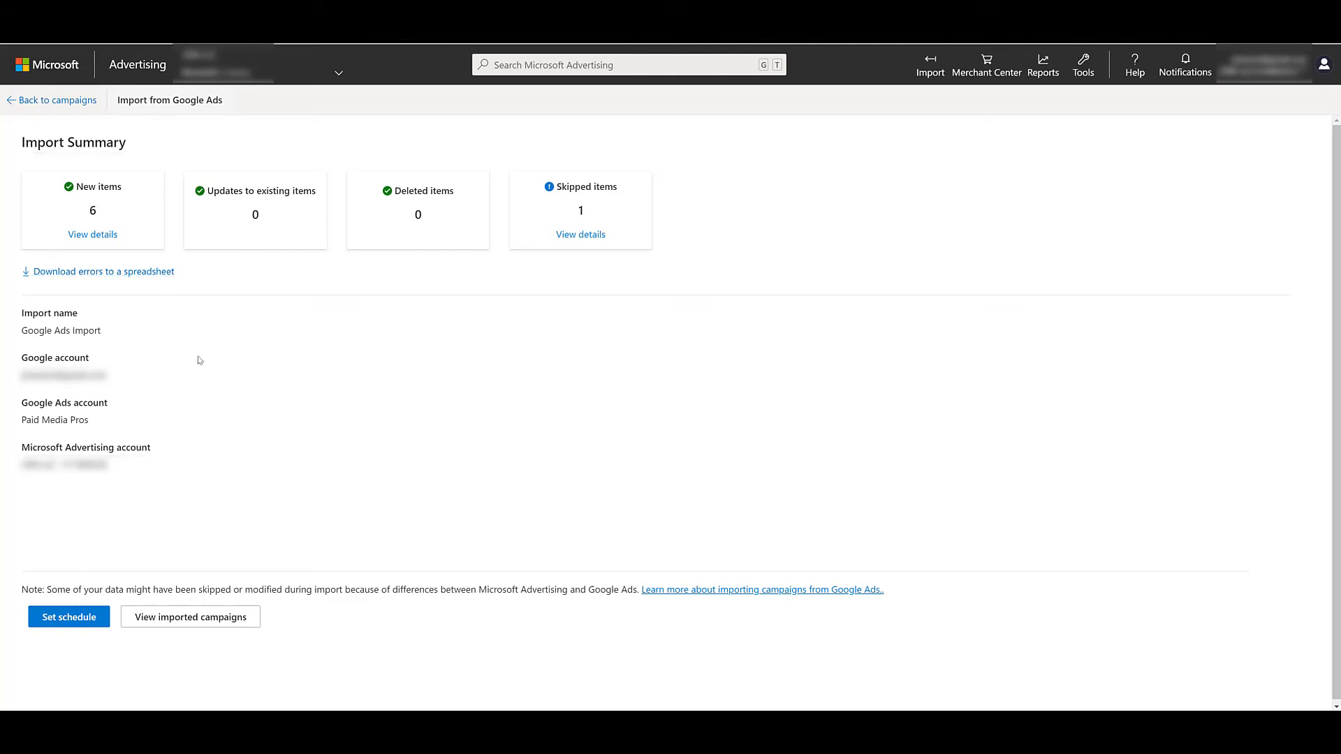
Step: View the imported campaigns, then remove the Imported campaigns filter to list all four
click(219, 619)
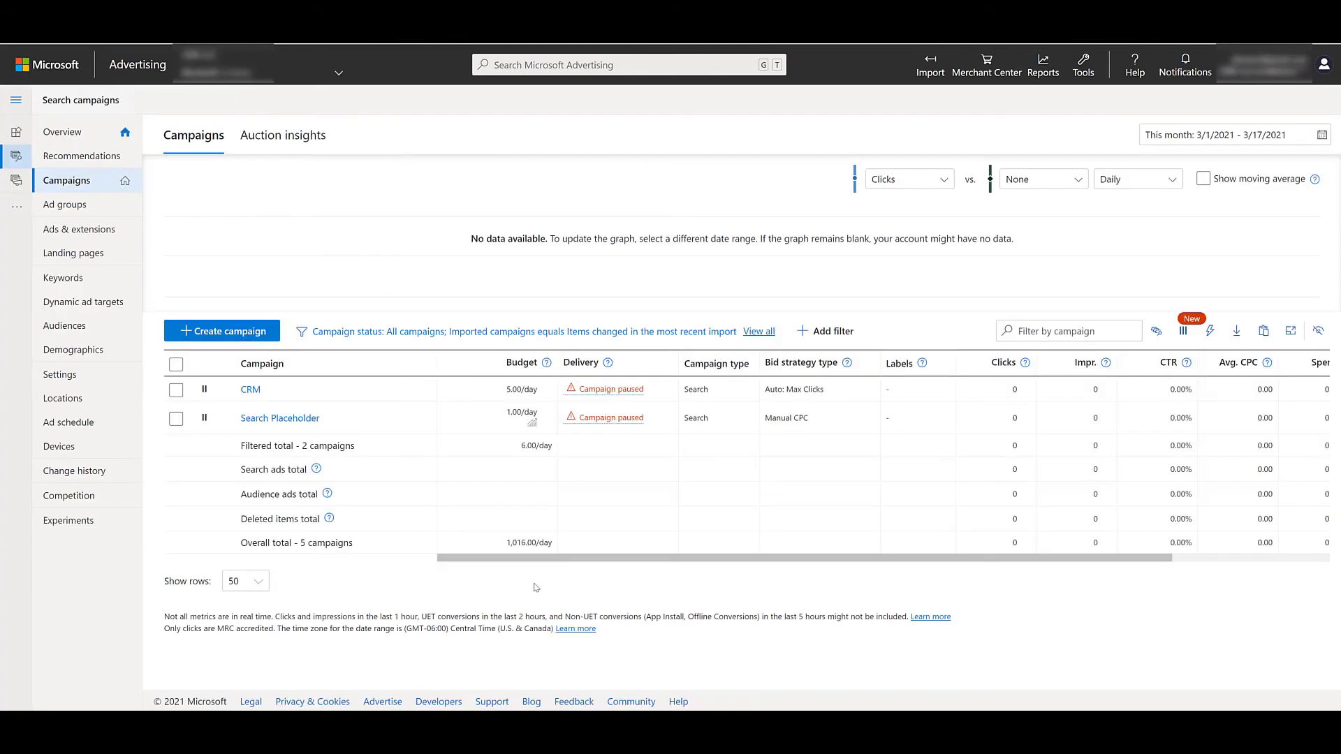
click(515, 335)
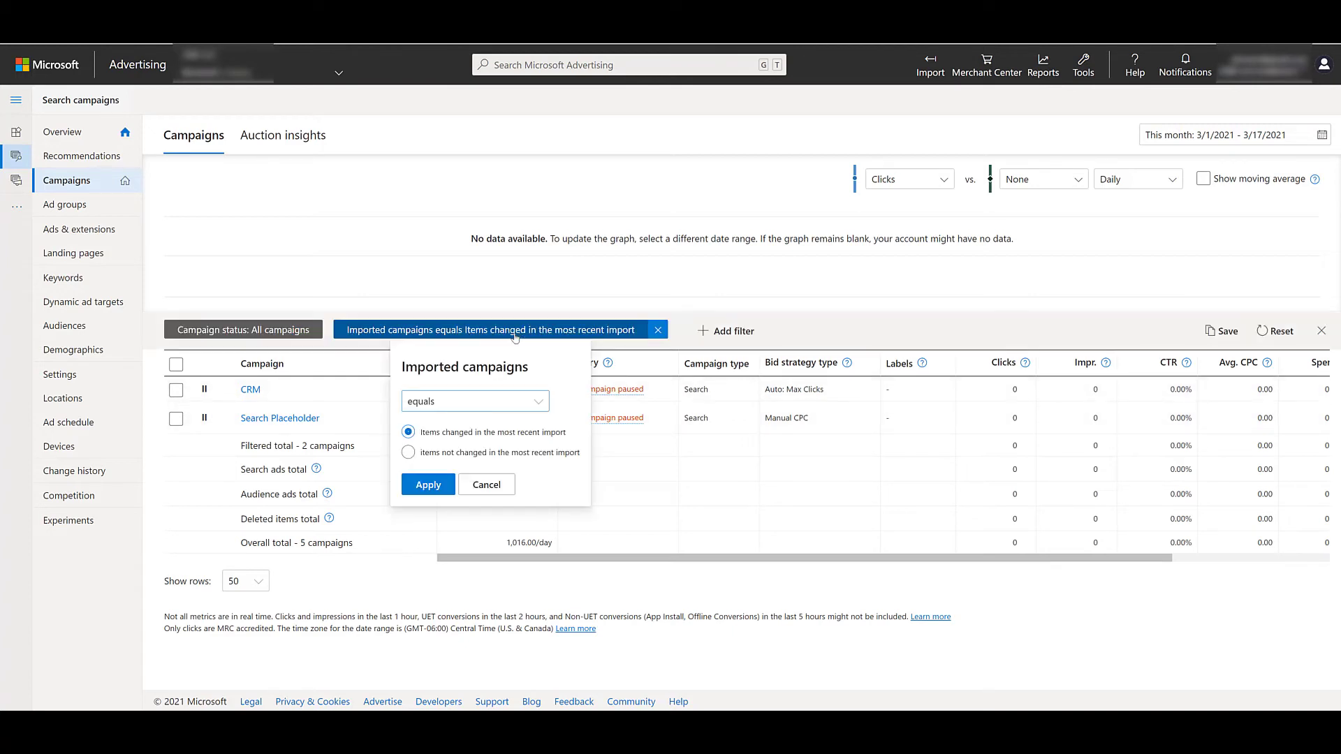
click(658, 331)
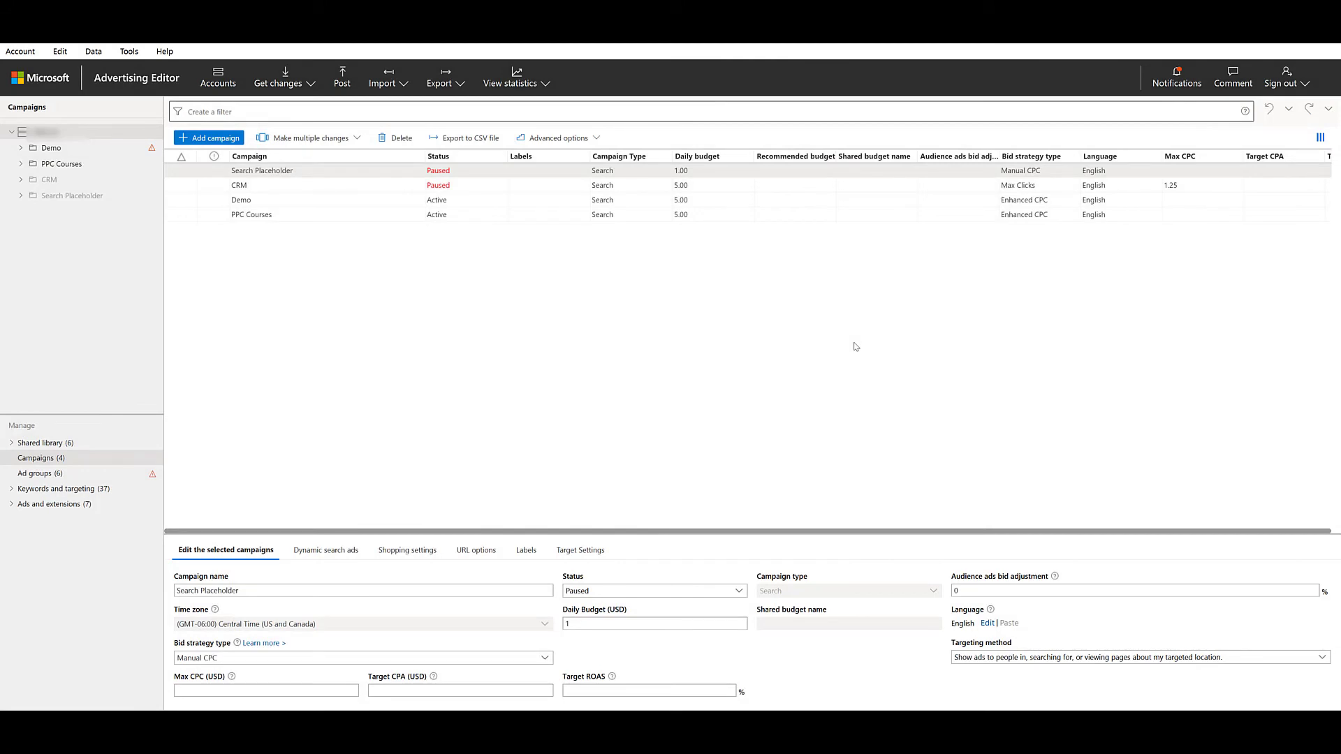
Step: In Microsoft Advertising Editor, start Import from Google Ads and sign in to Google
click(404, 84)
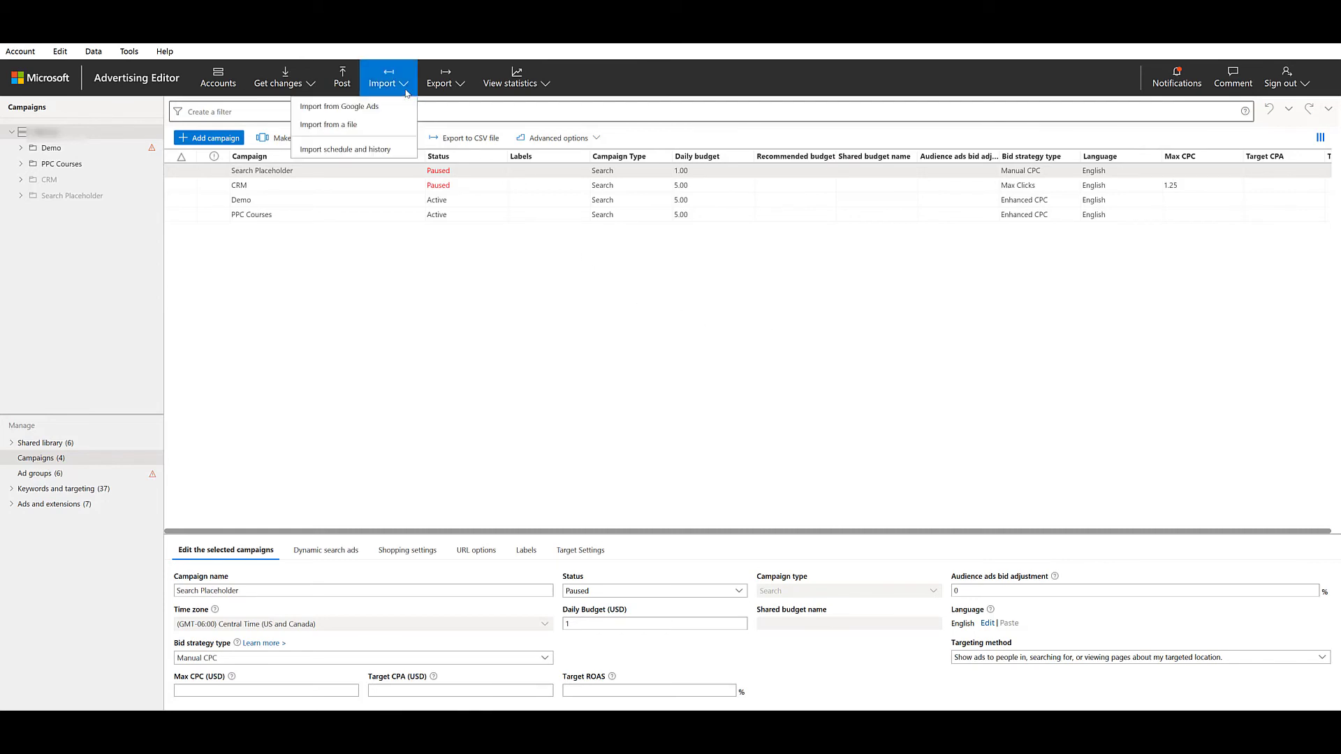
click(402, 107)
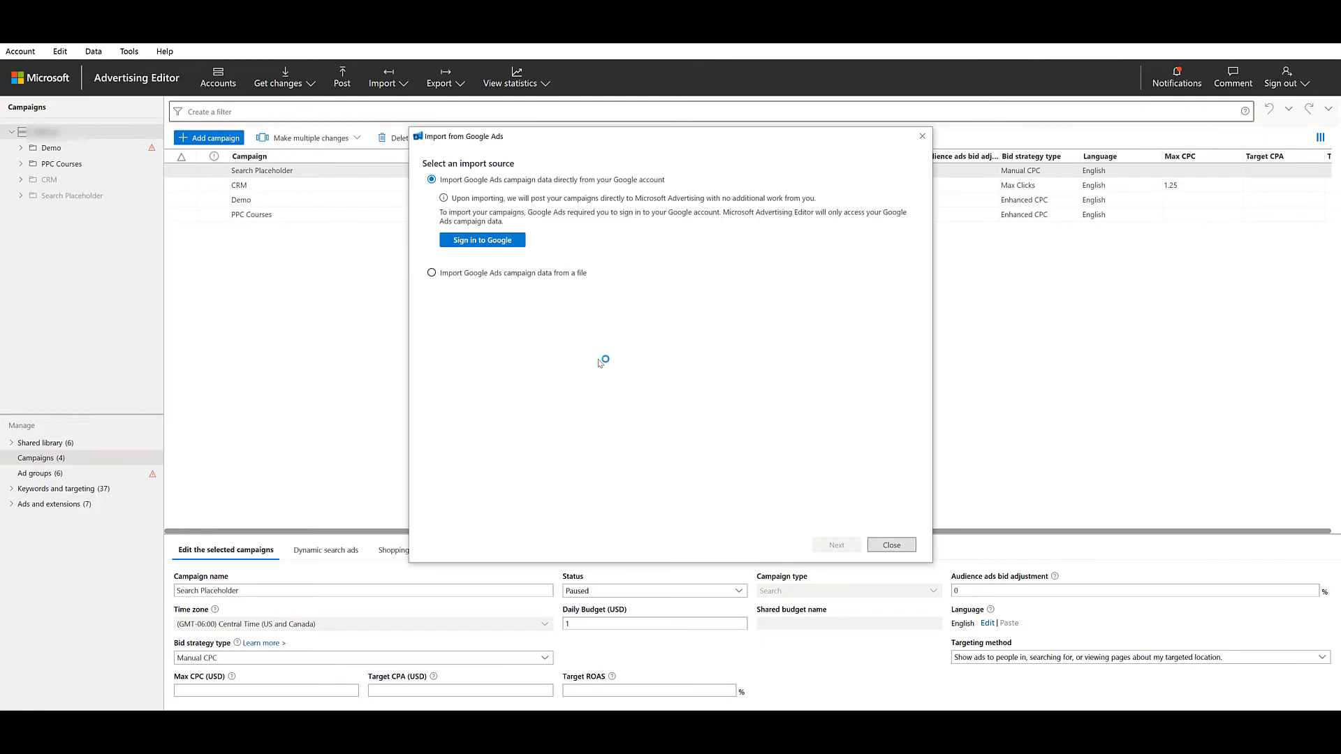
click(482, 242)
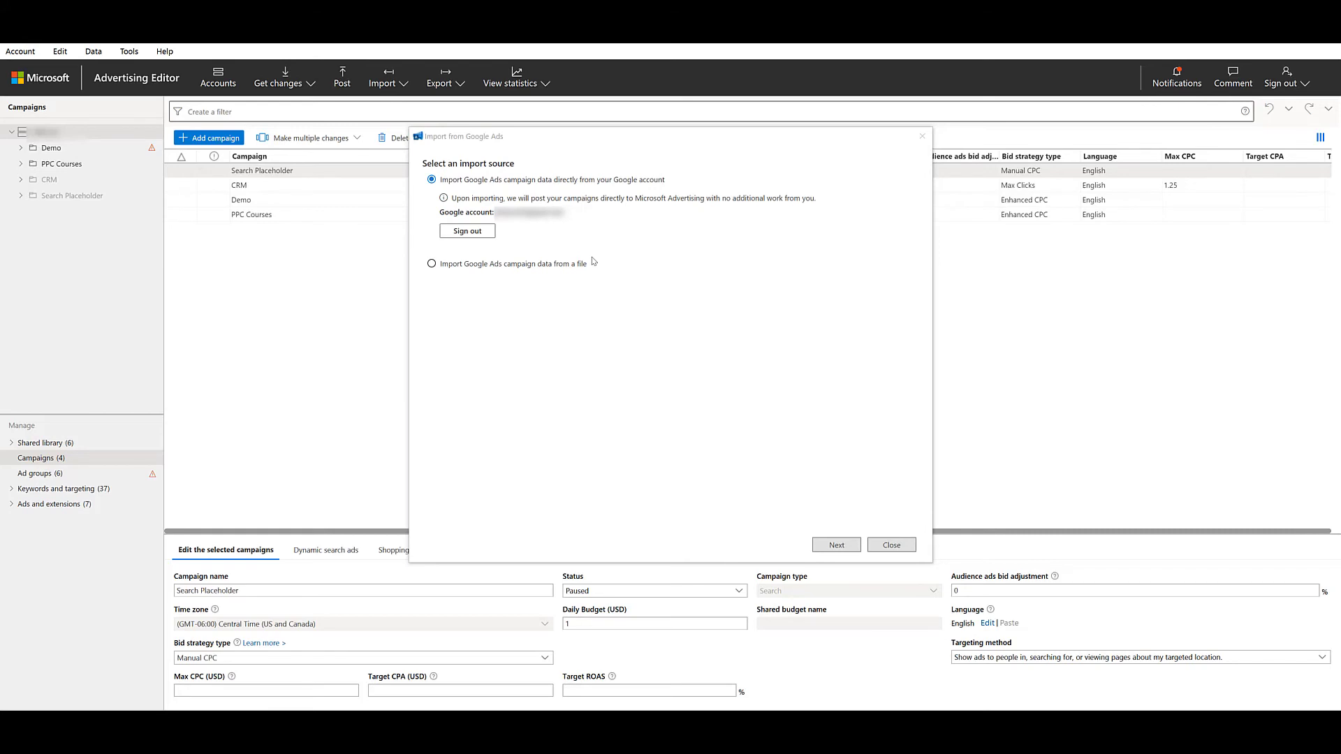
Step: Select the Paid Media Pros Google Ads account as the import source
click(830, 546)
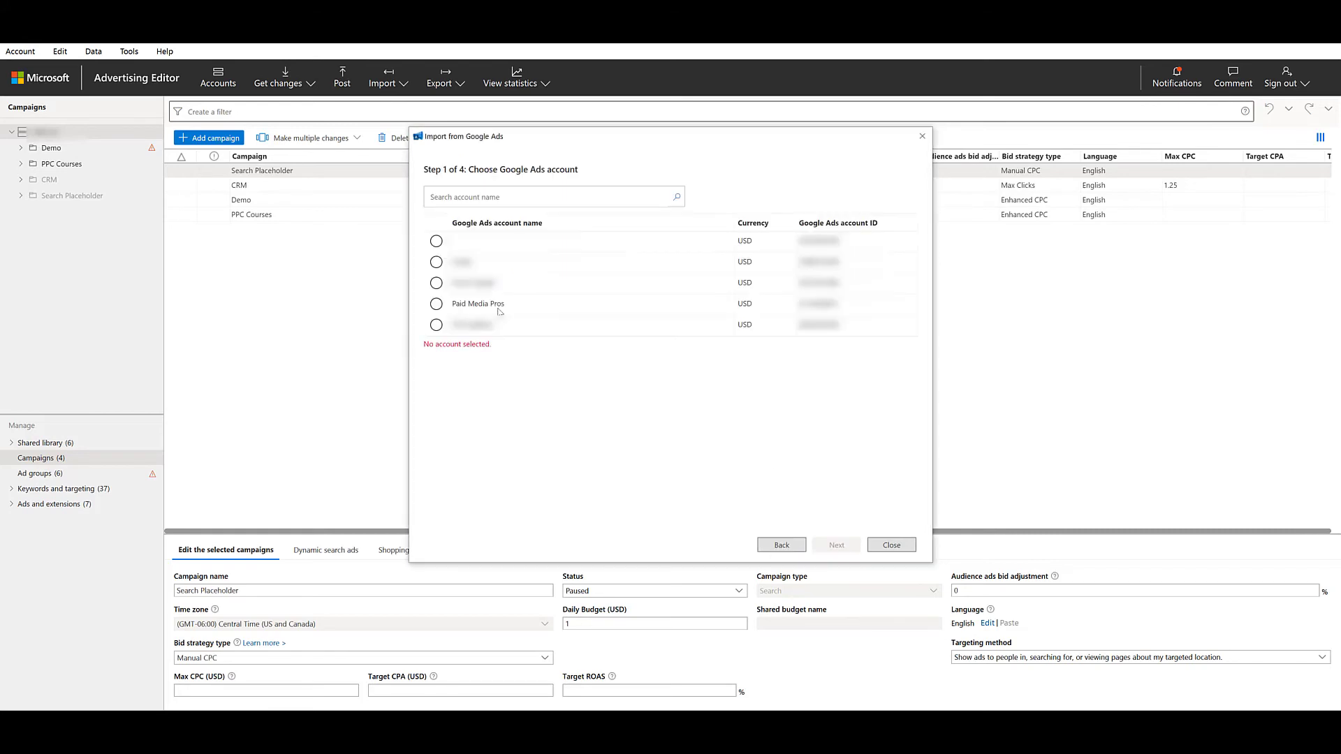
click(499, 308)
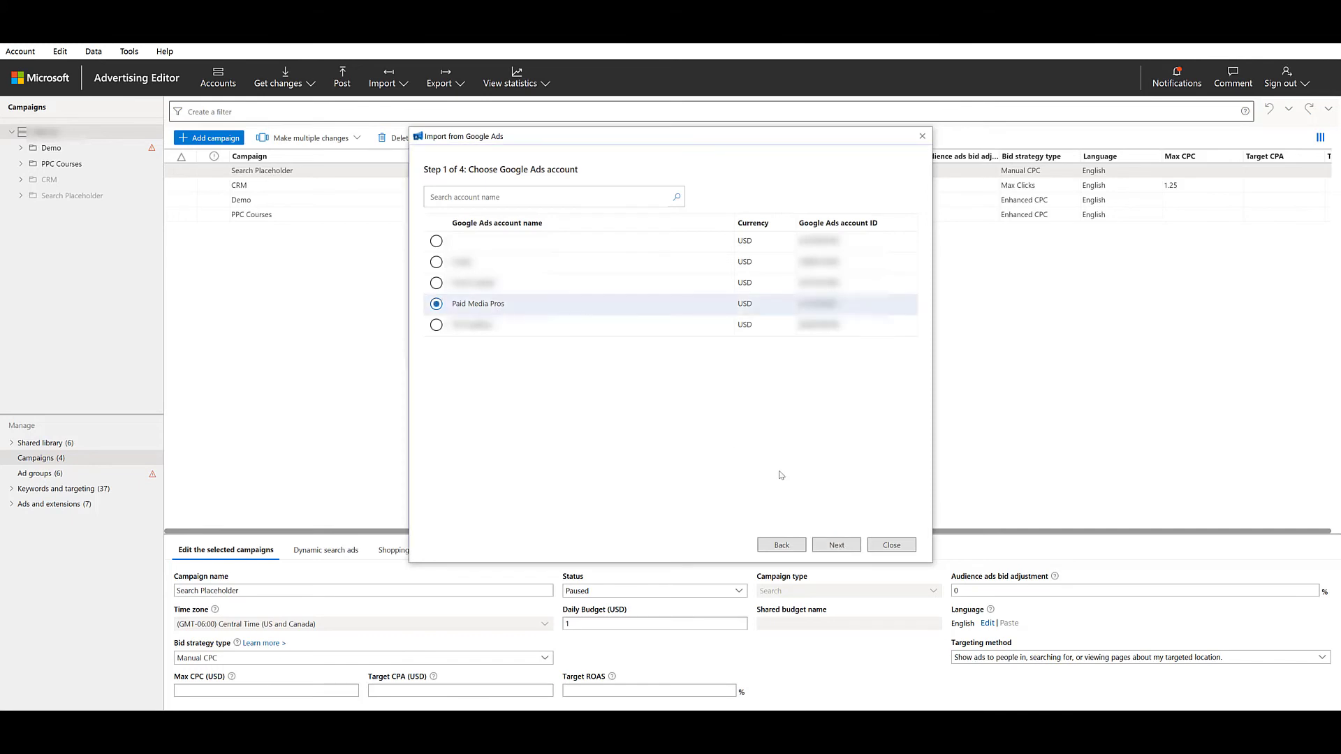
click(837, 546)
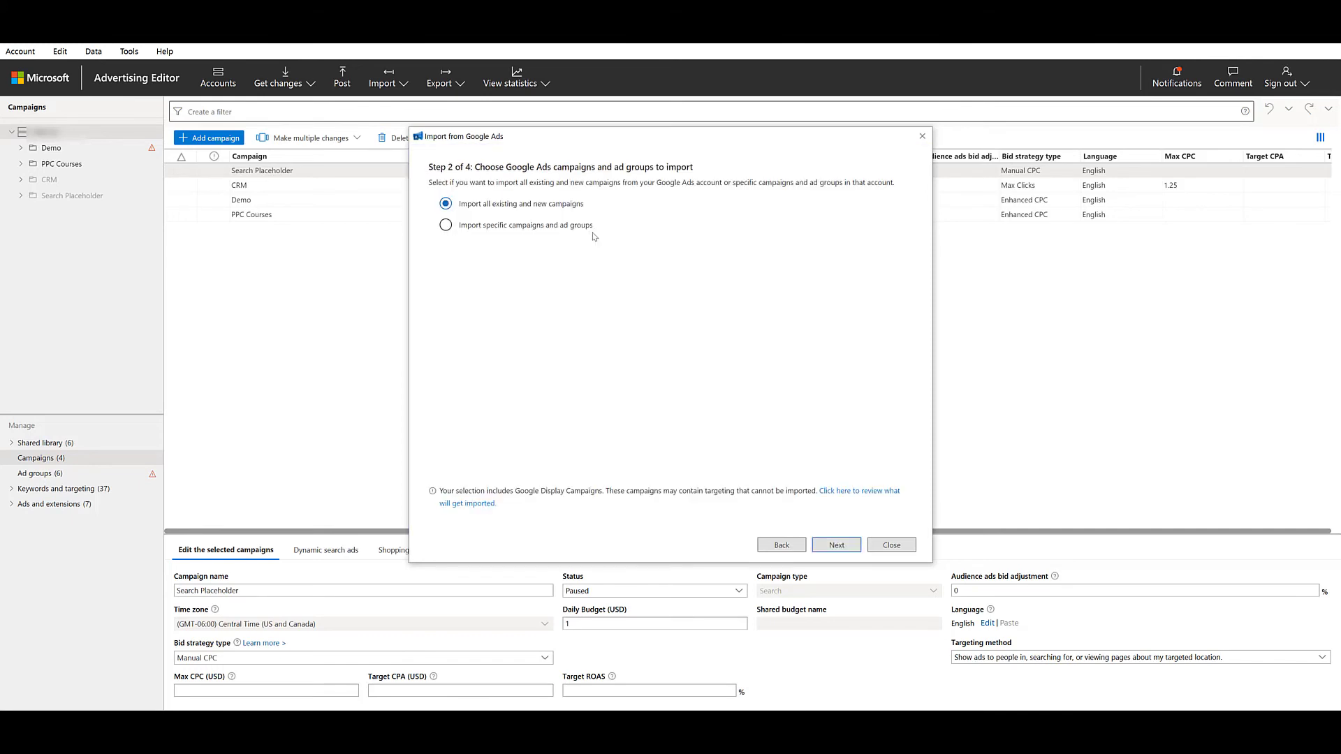
Step: Import only the DSA Placeholder campaign and continue past import options to scheduling
click(587, 228)
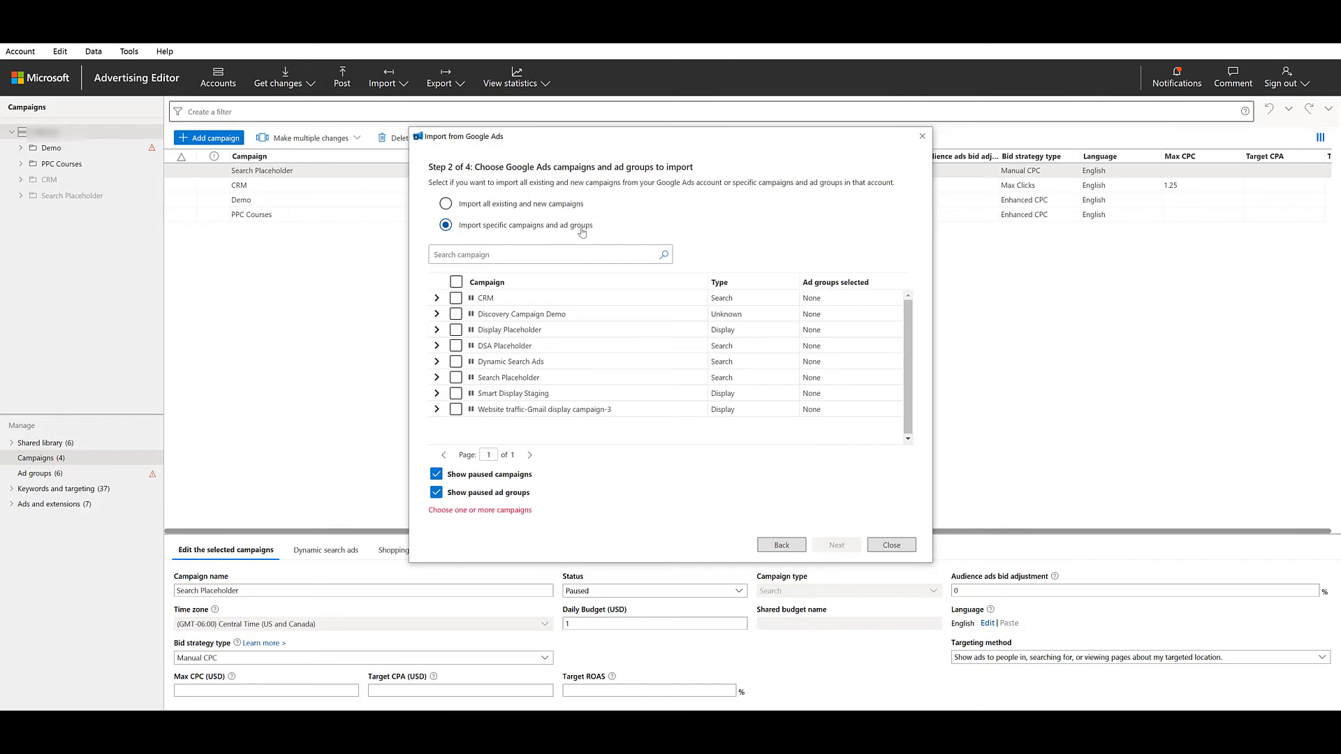
click(456, 346)
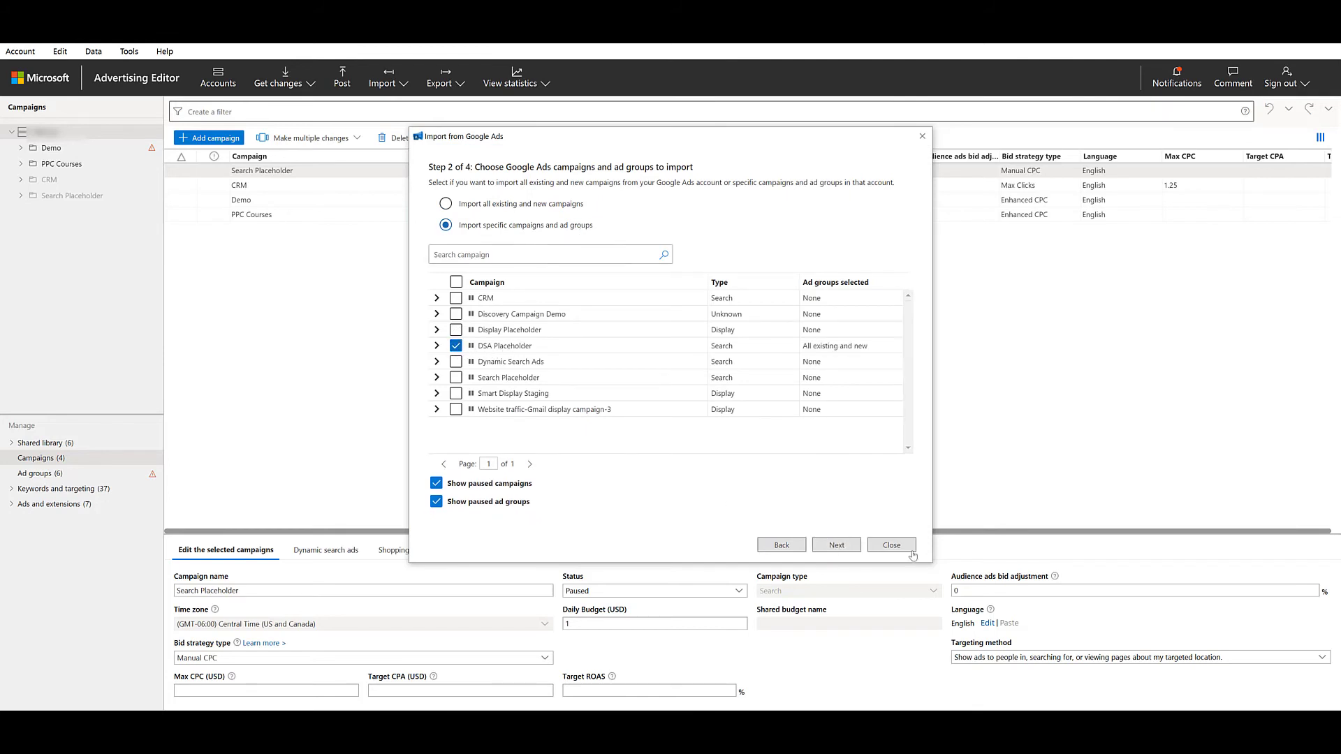
click(851, 550)
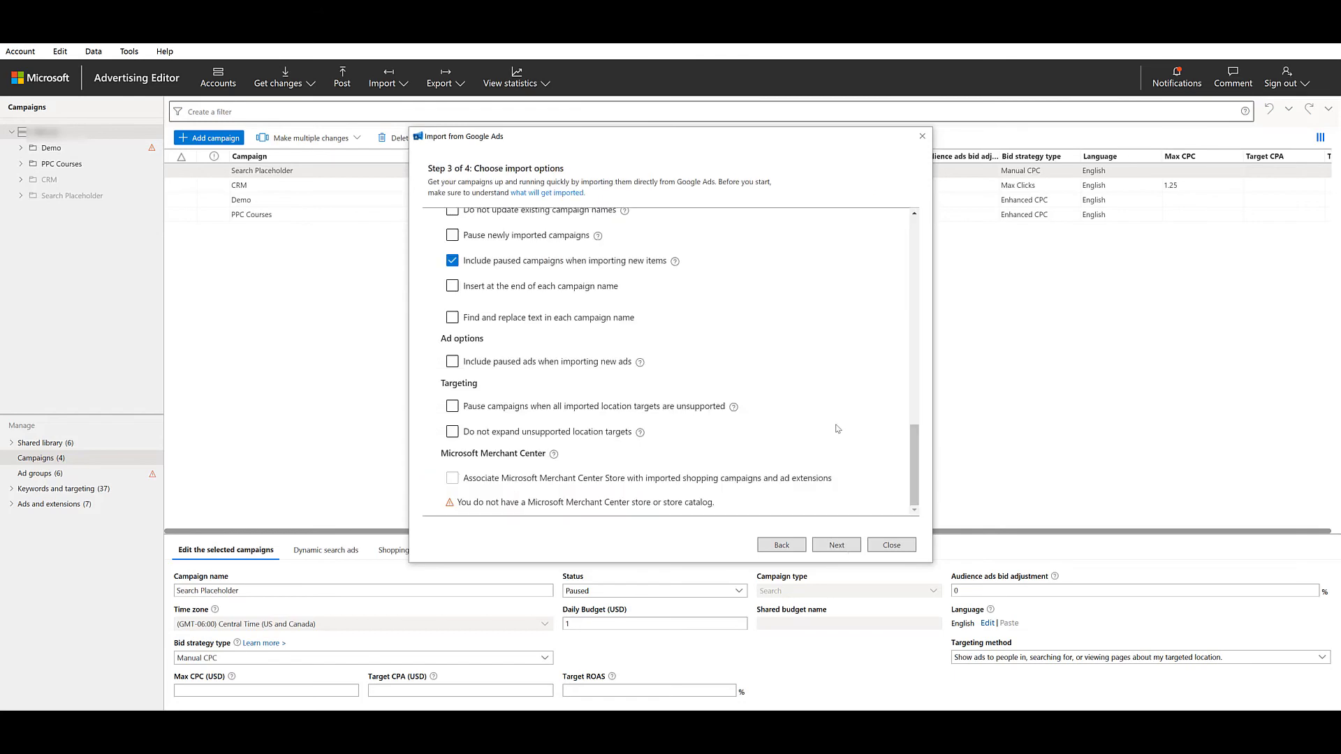
click(847, 545)
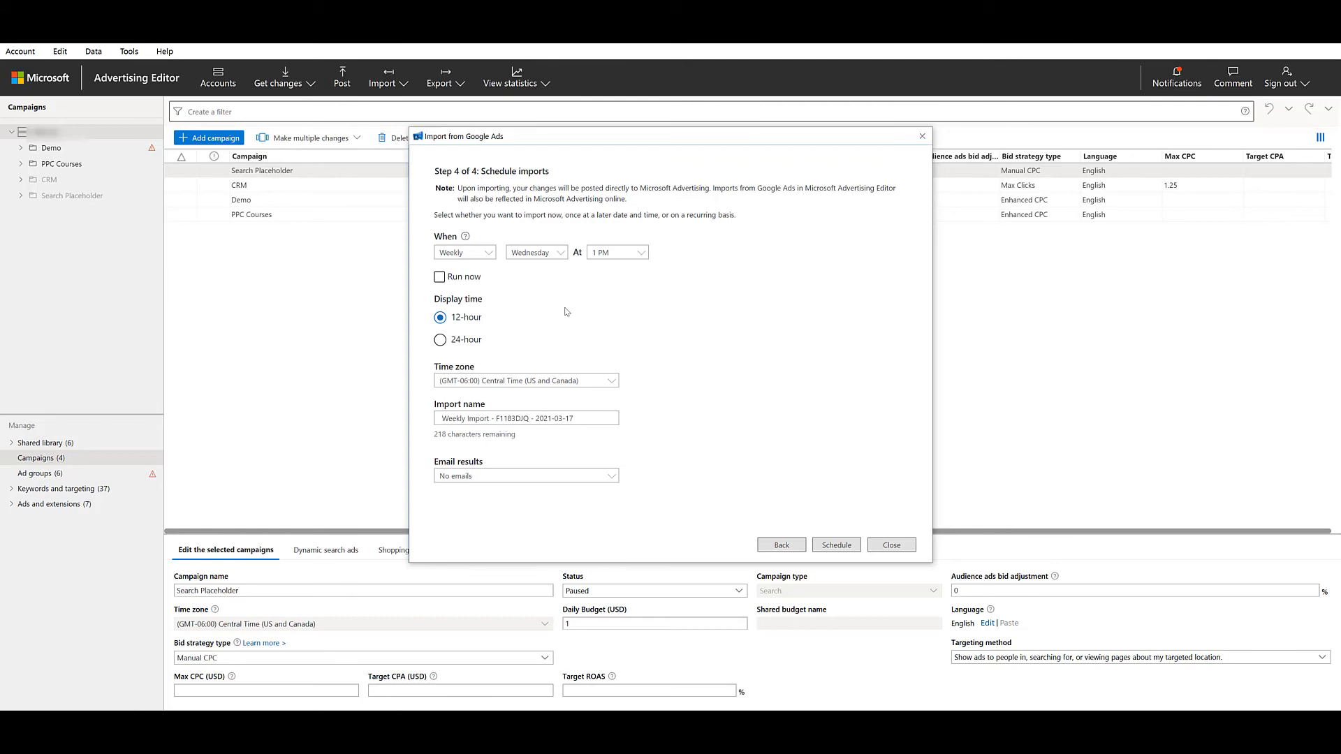
Step: After trying weekly and Monthly day/time options, set the import to run Now
click(560, 257)
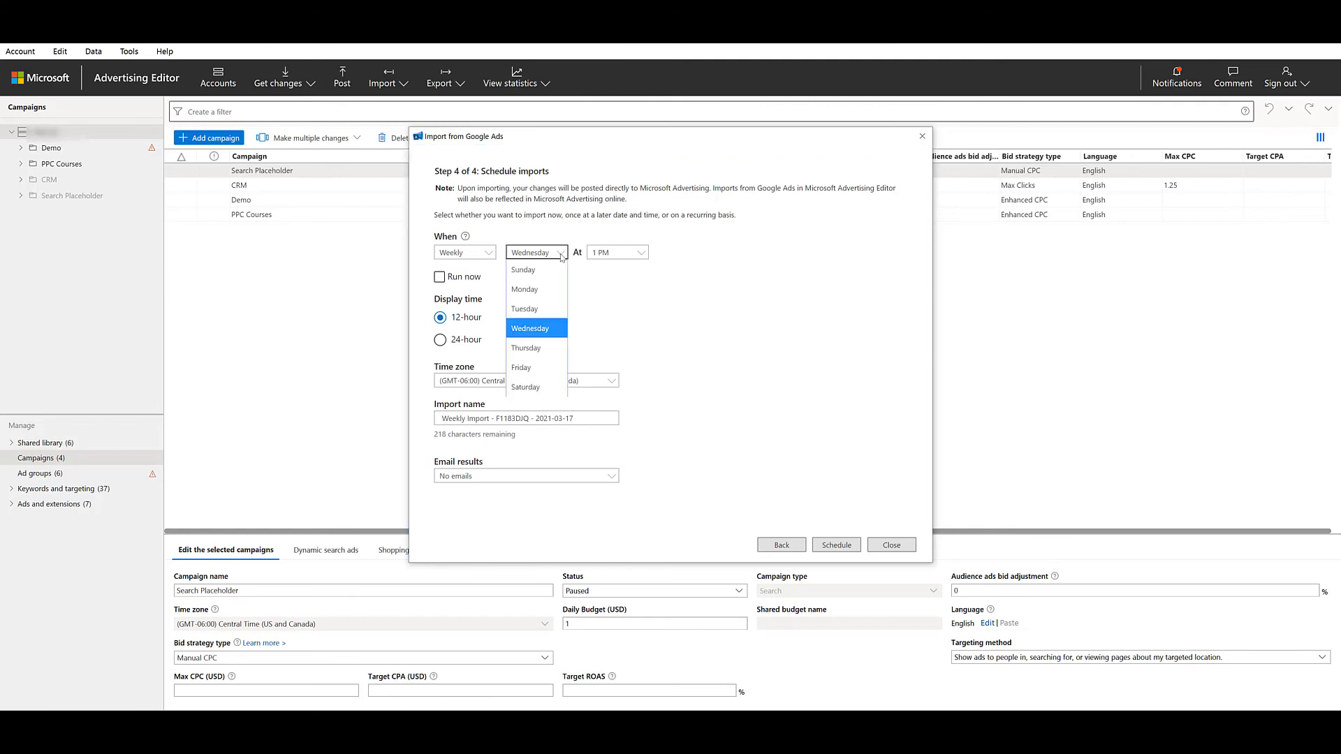
click(642, 254)
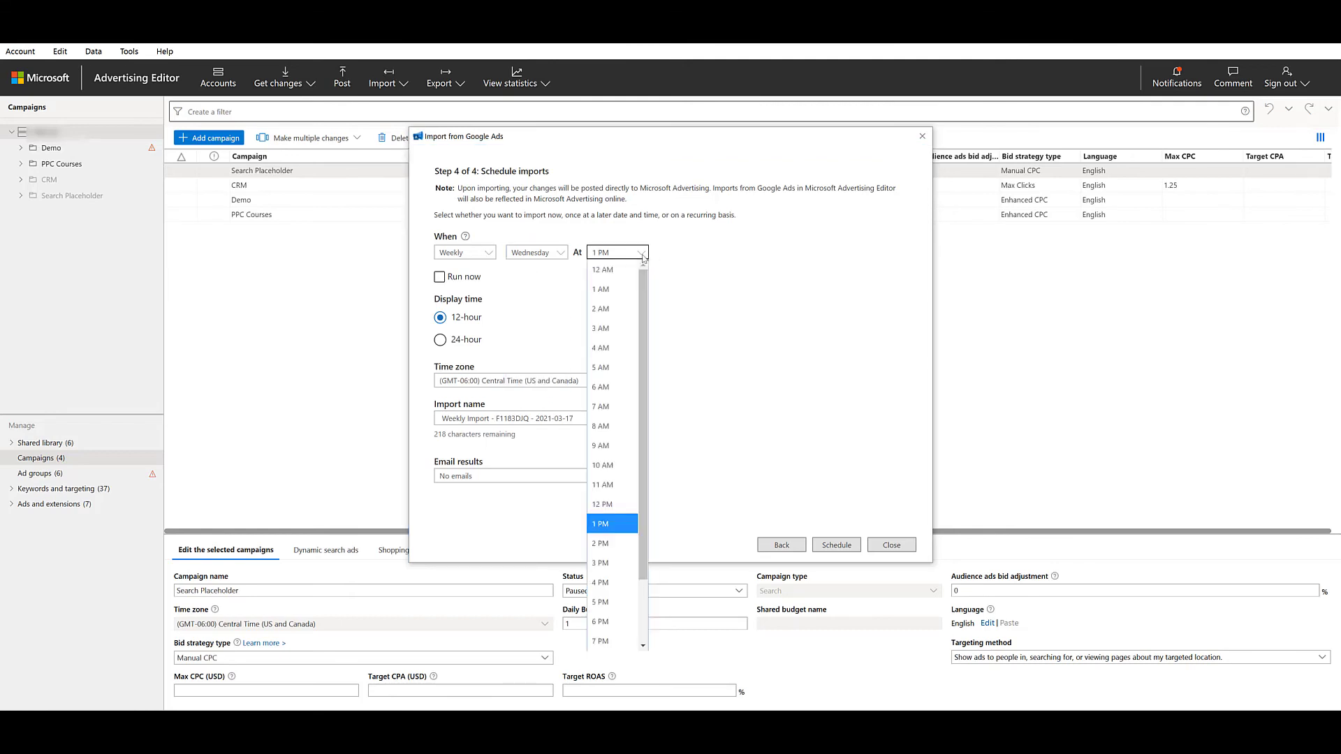
click(482, 253)
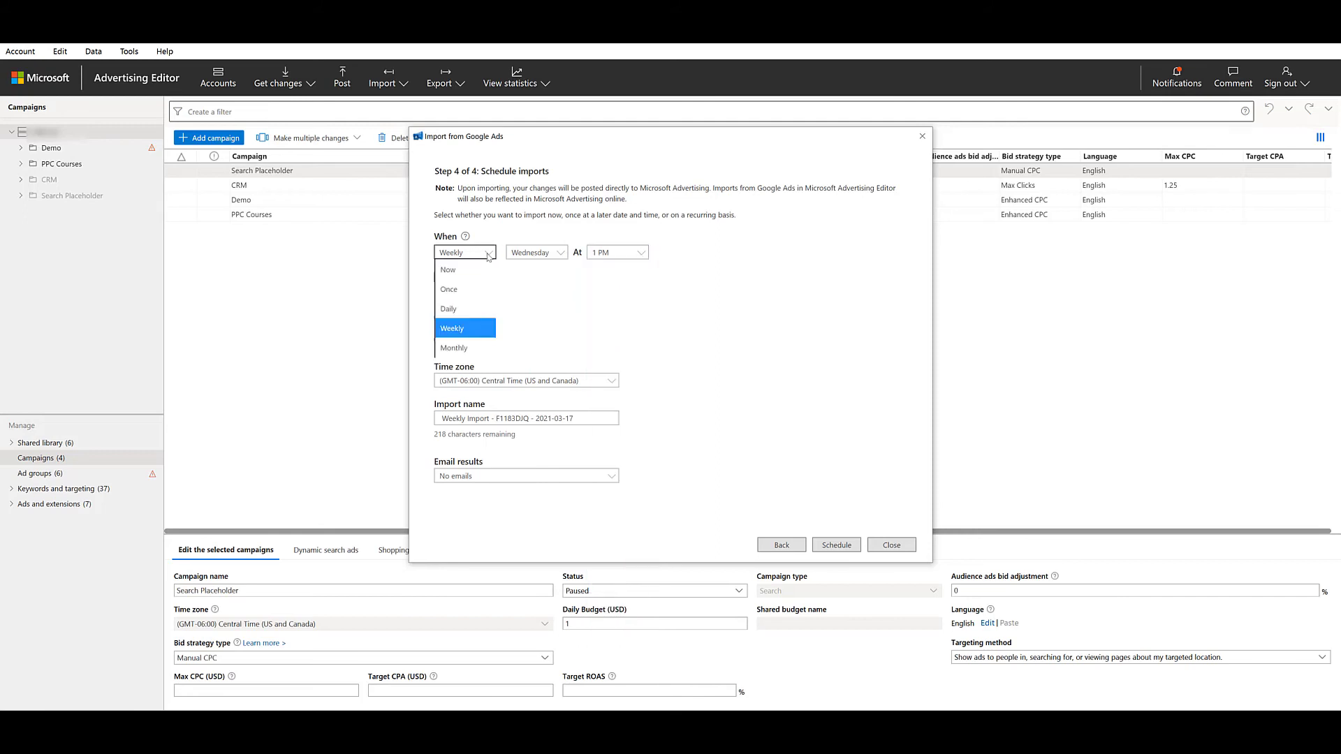
click(481, 348)
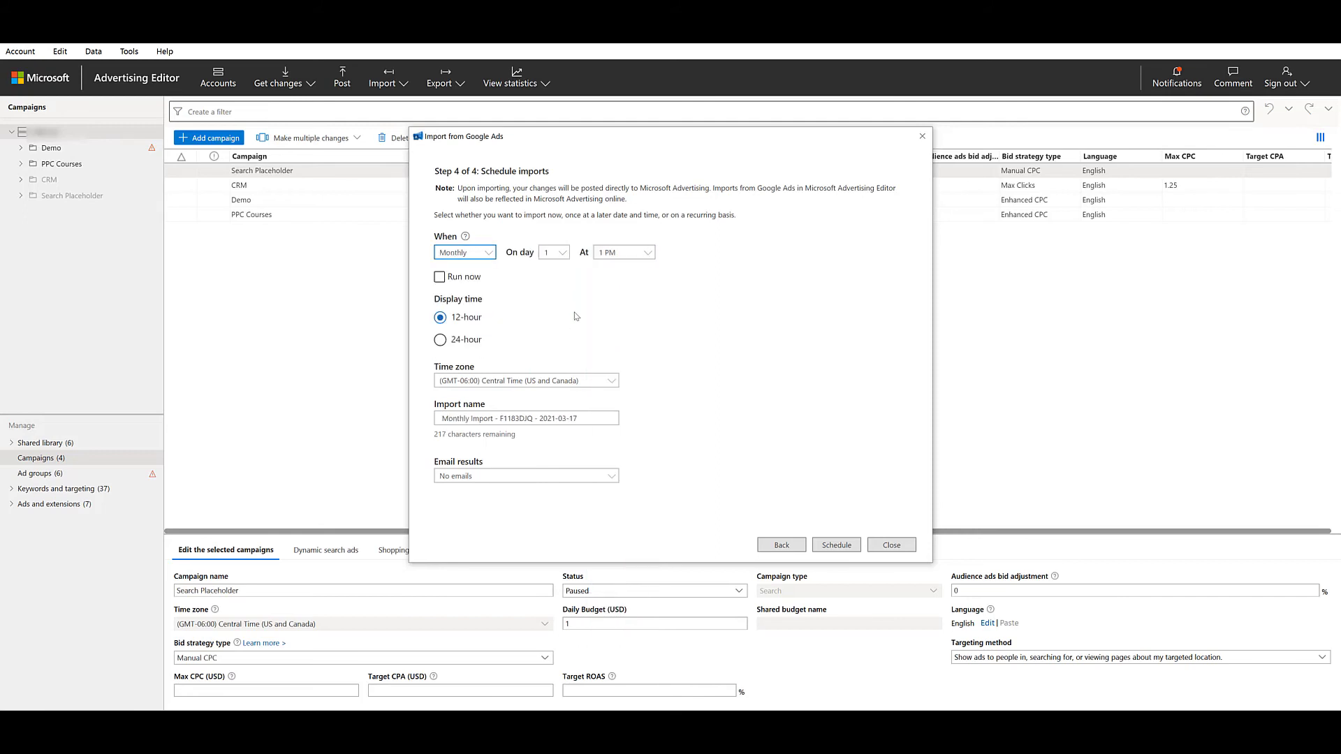
click(564, 256)
click(642, 253)
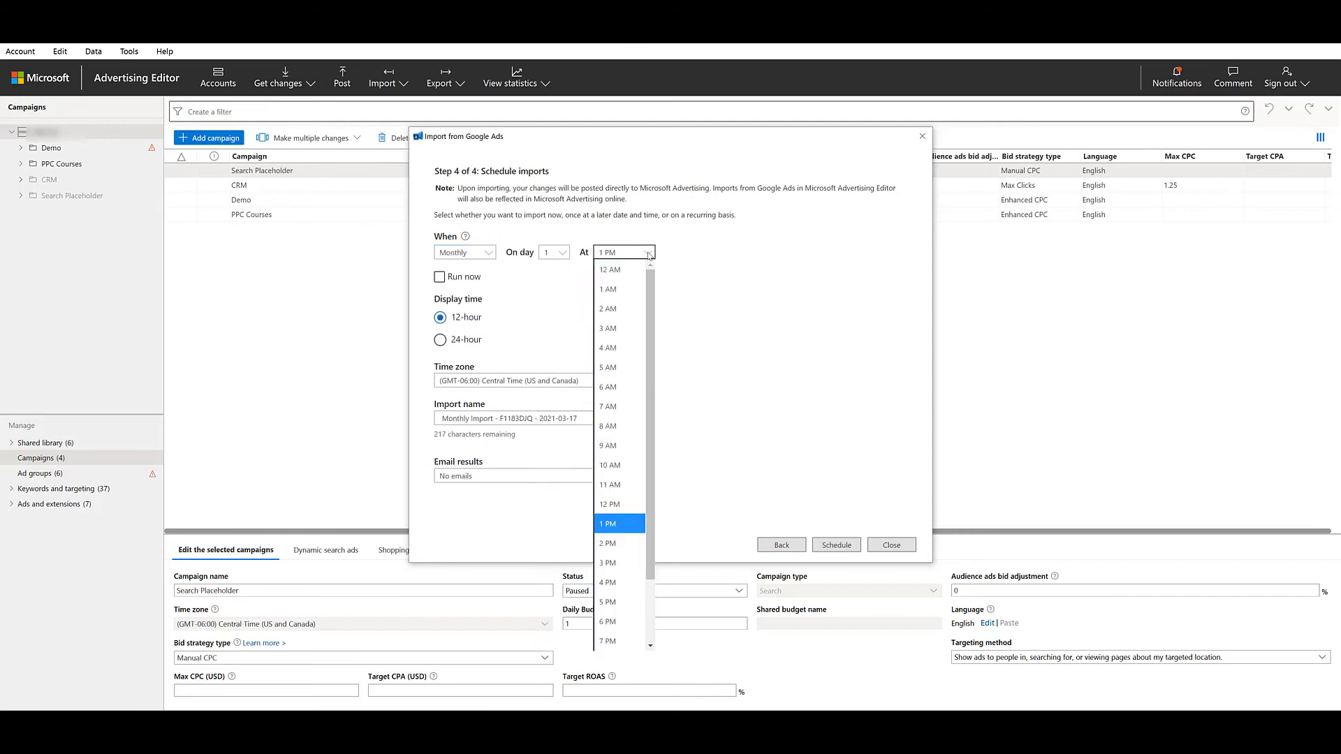
click(685, 275)
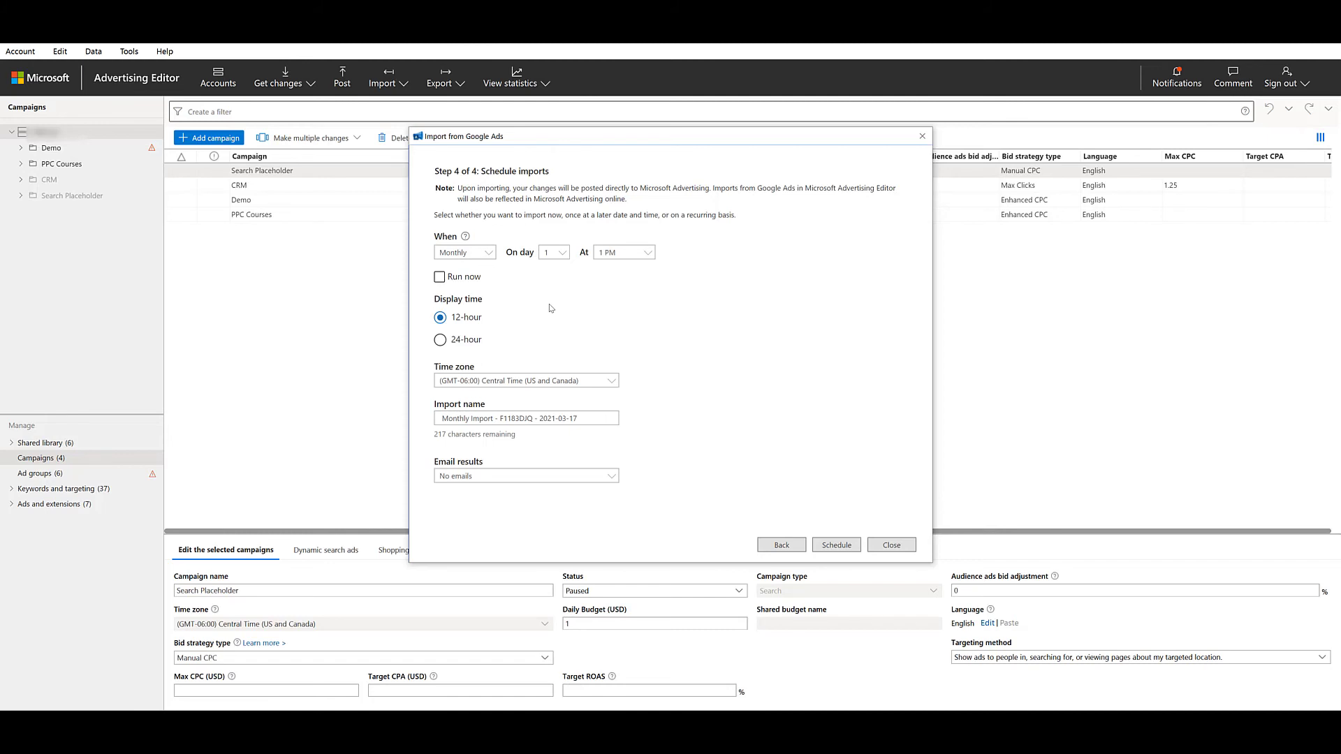
click(489, 252)
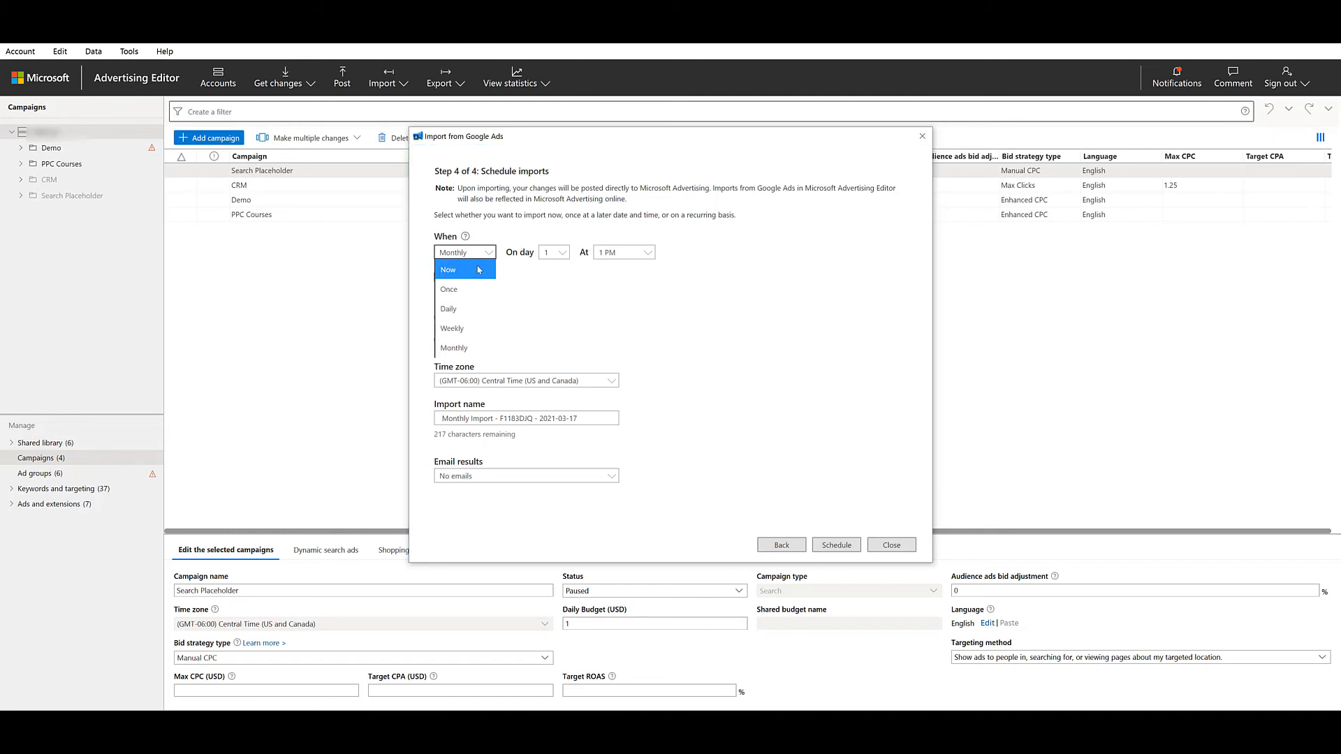
click(479, 270)
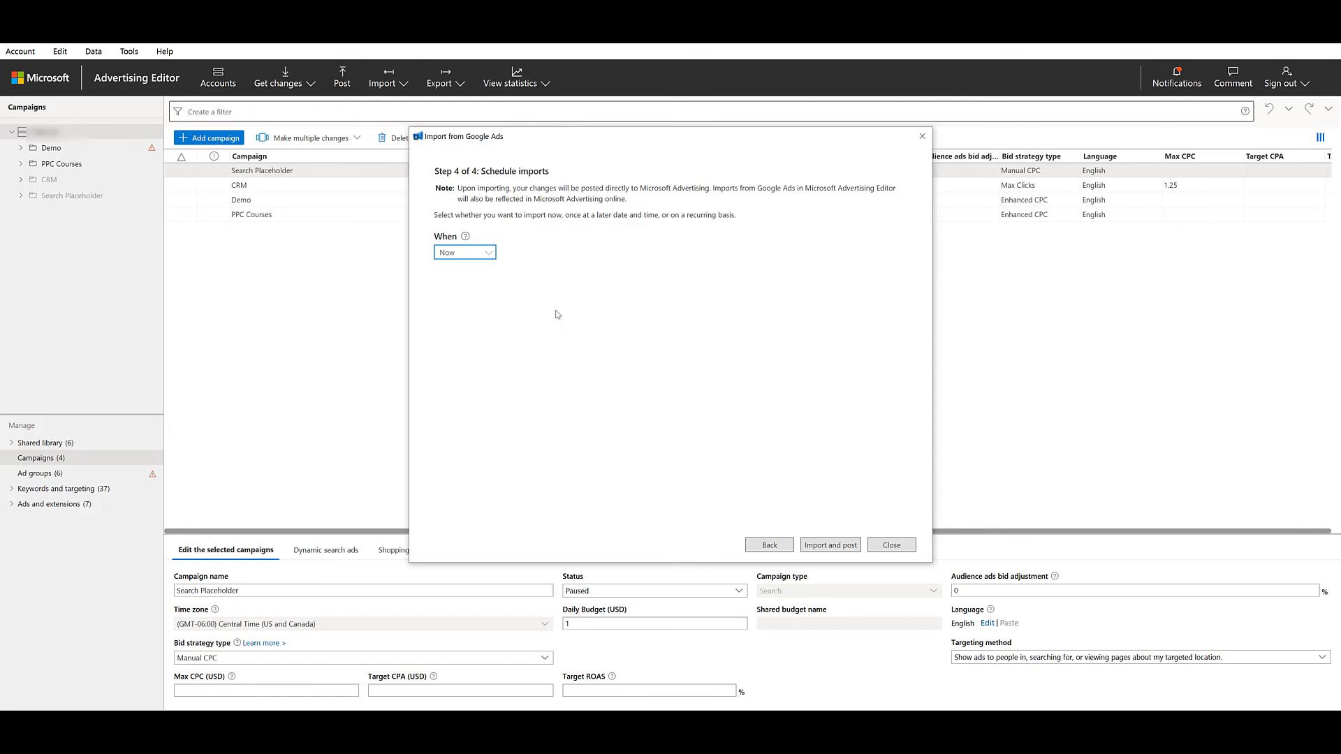
Step: Import and post the DSA Placeholder campaign, then review the Import Summary entities table
click(846, 546)
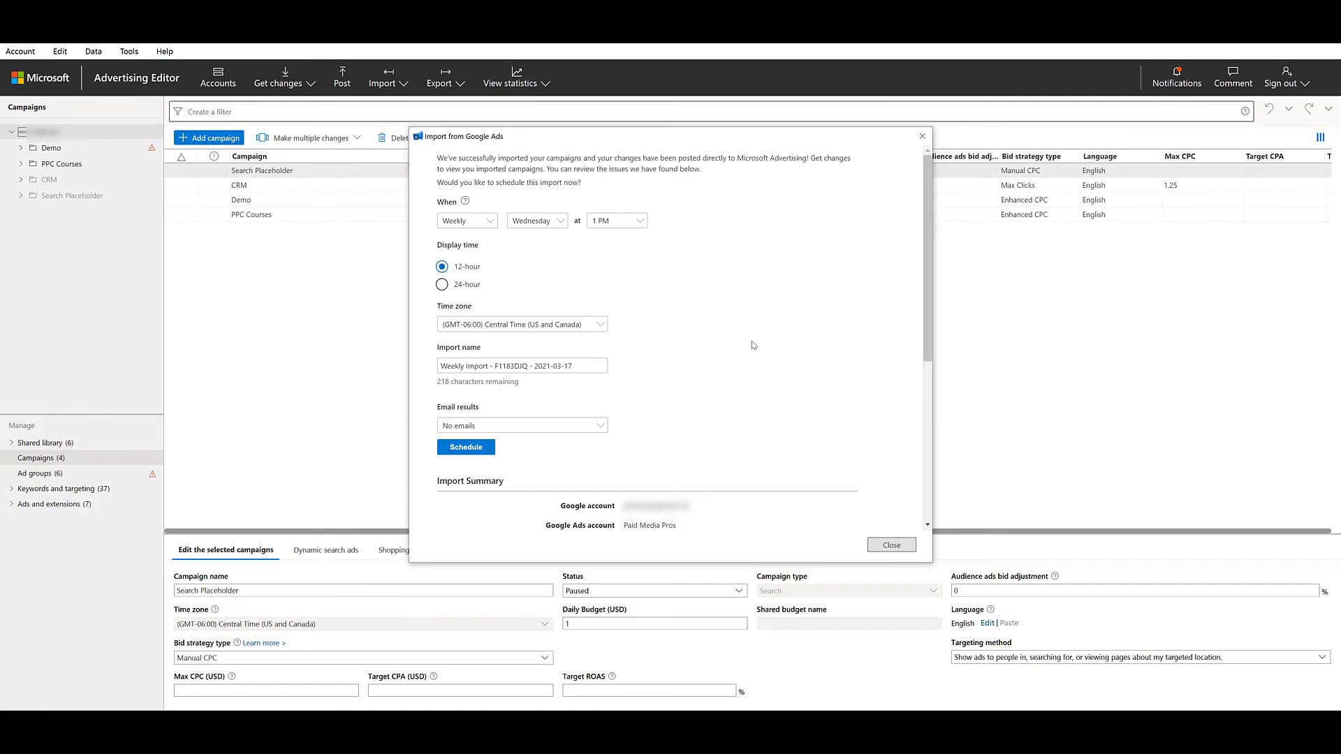
scroll(753, 345, down, 8)
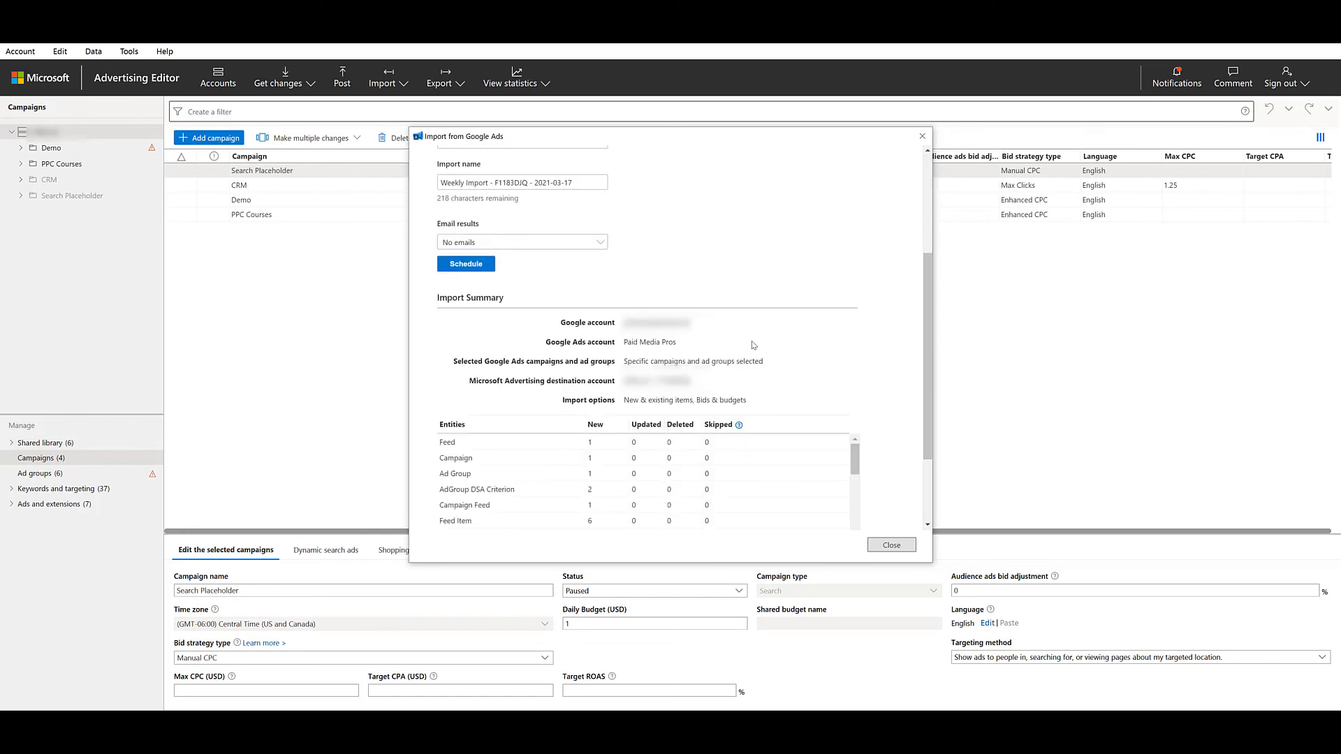
scroll(743, 347, up, 2)
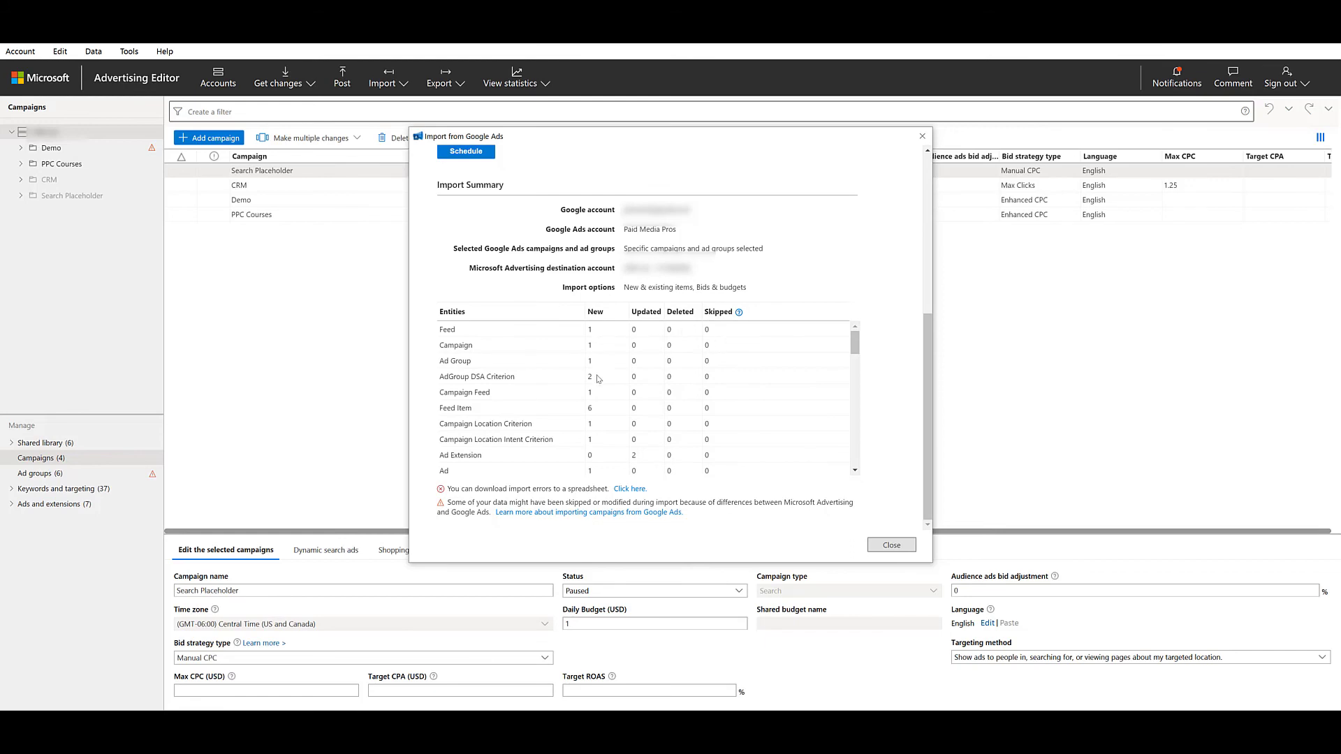
scroll(606, 379, down, 15)
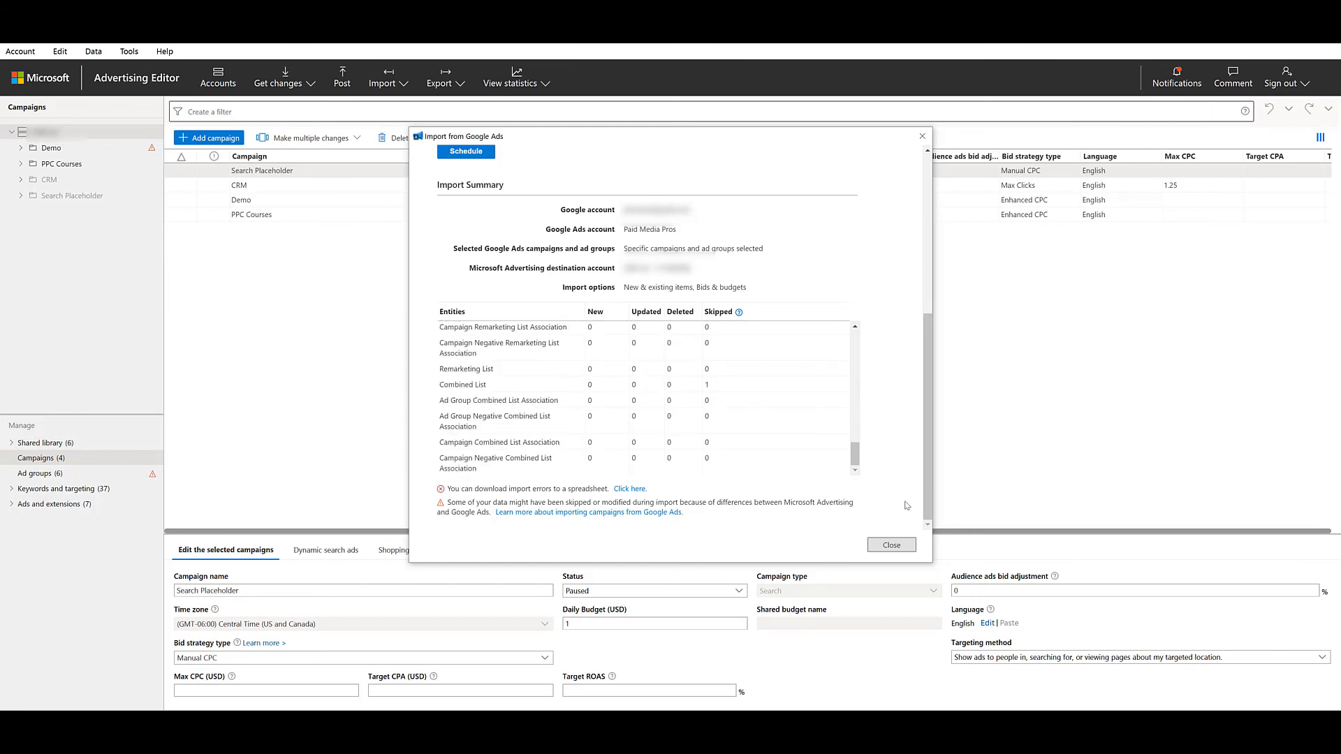
Step: Get changes and confirm the full download so DSA Placeholder appears among five campaigns
click(891, 545)
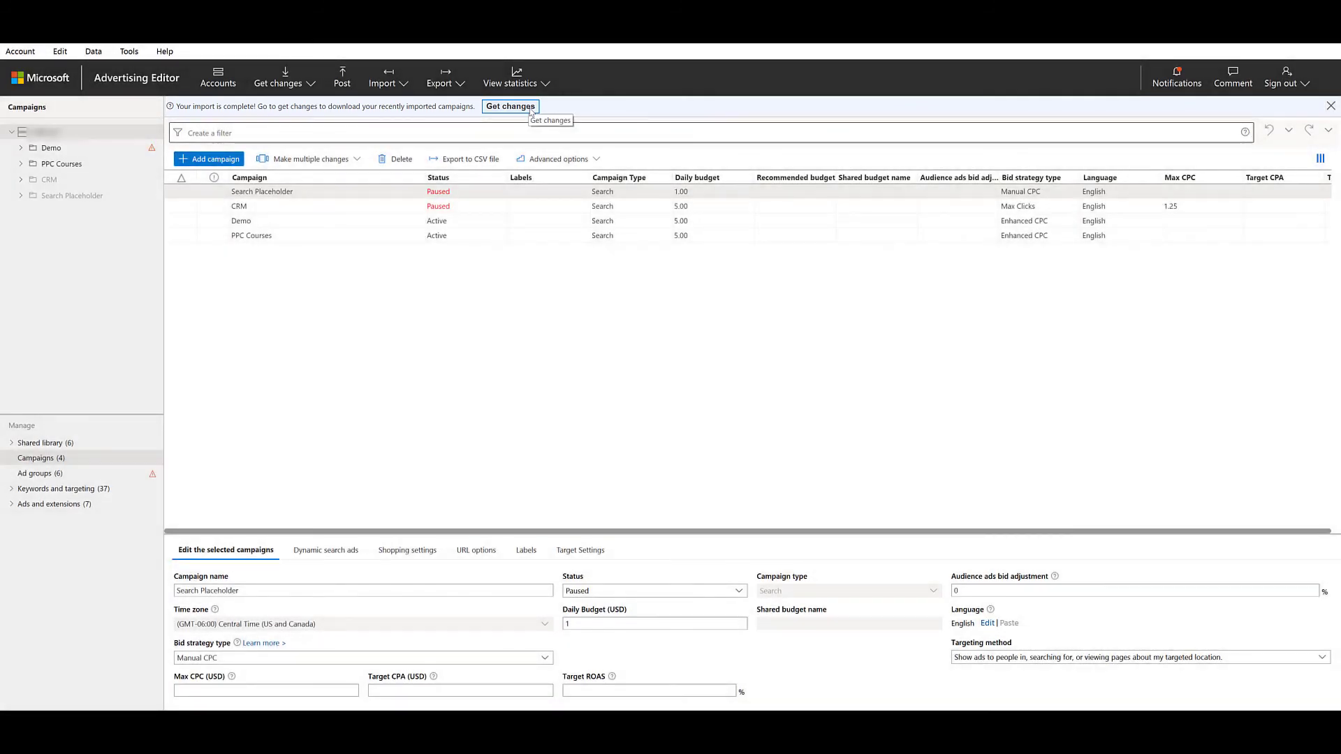
click(530, 110)
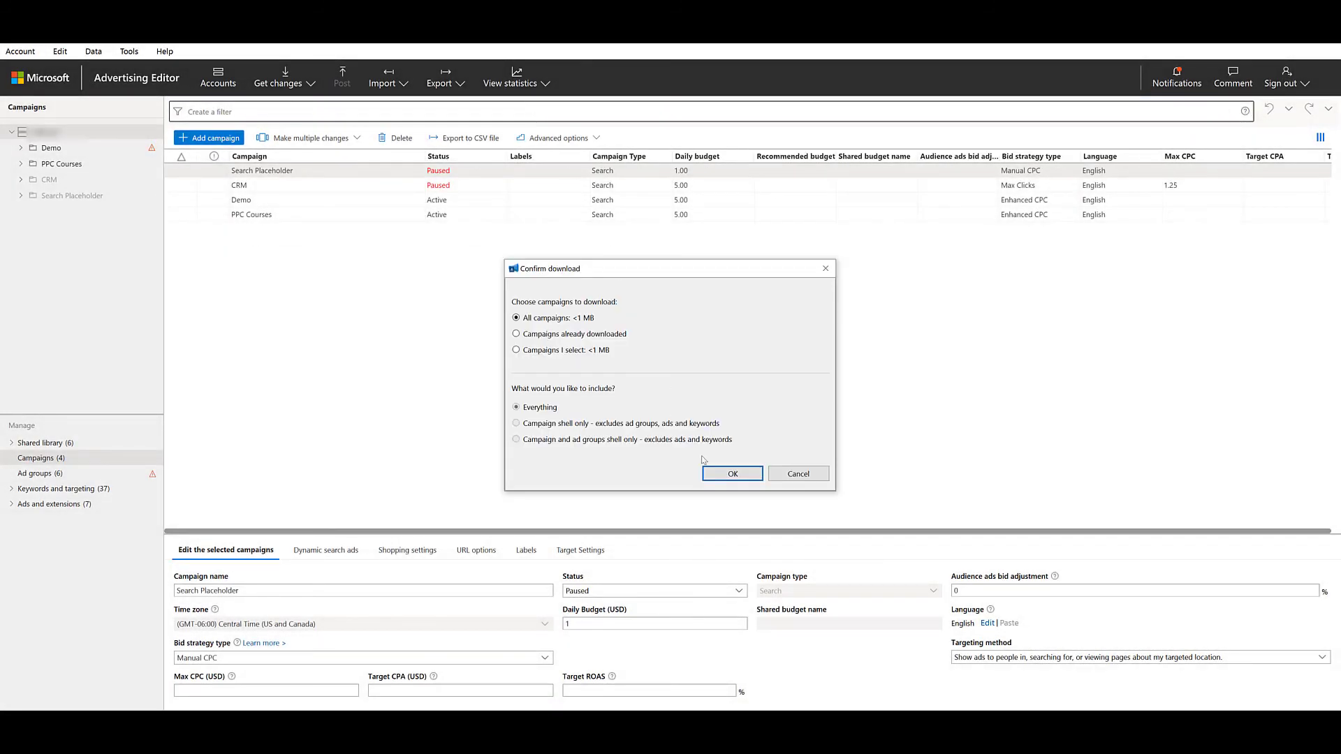
click(732, 474)
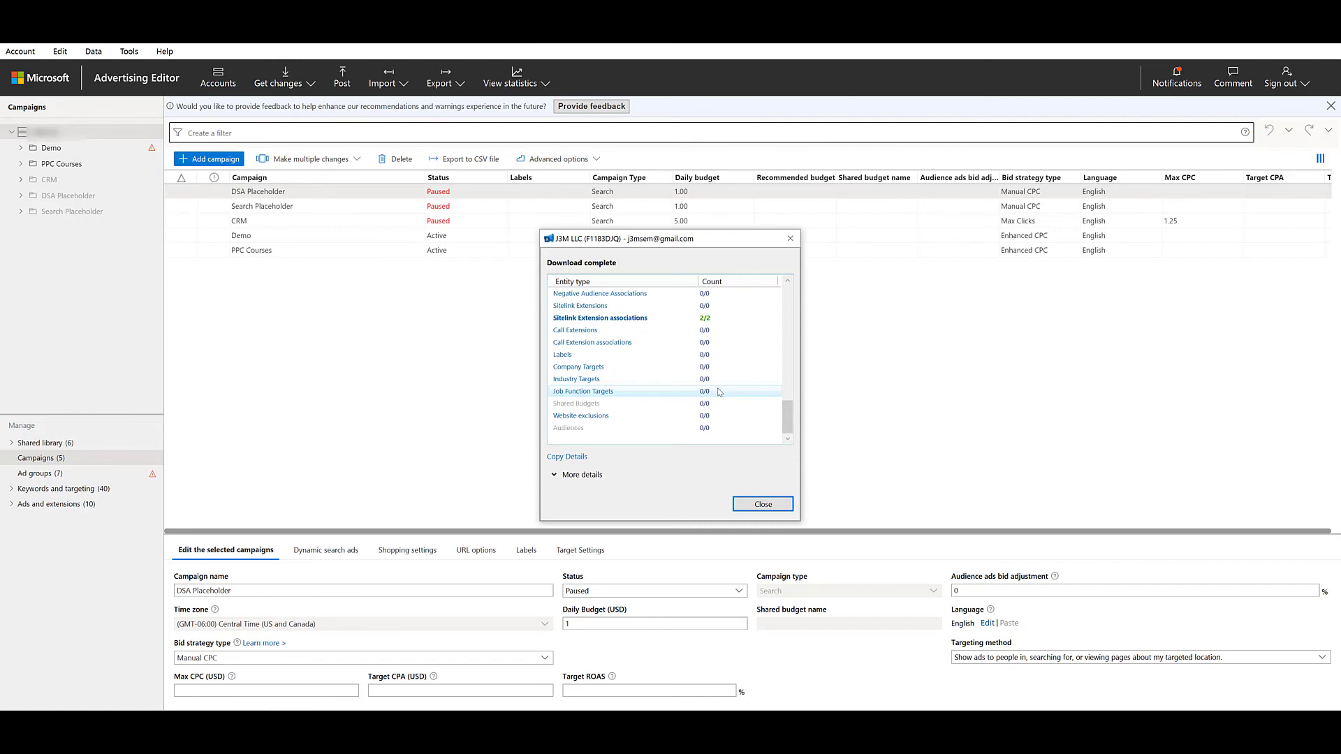
click(761, 506)
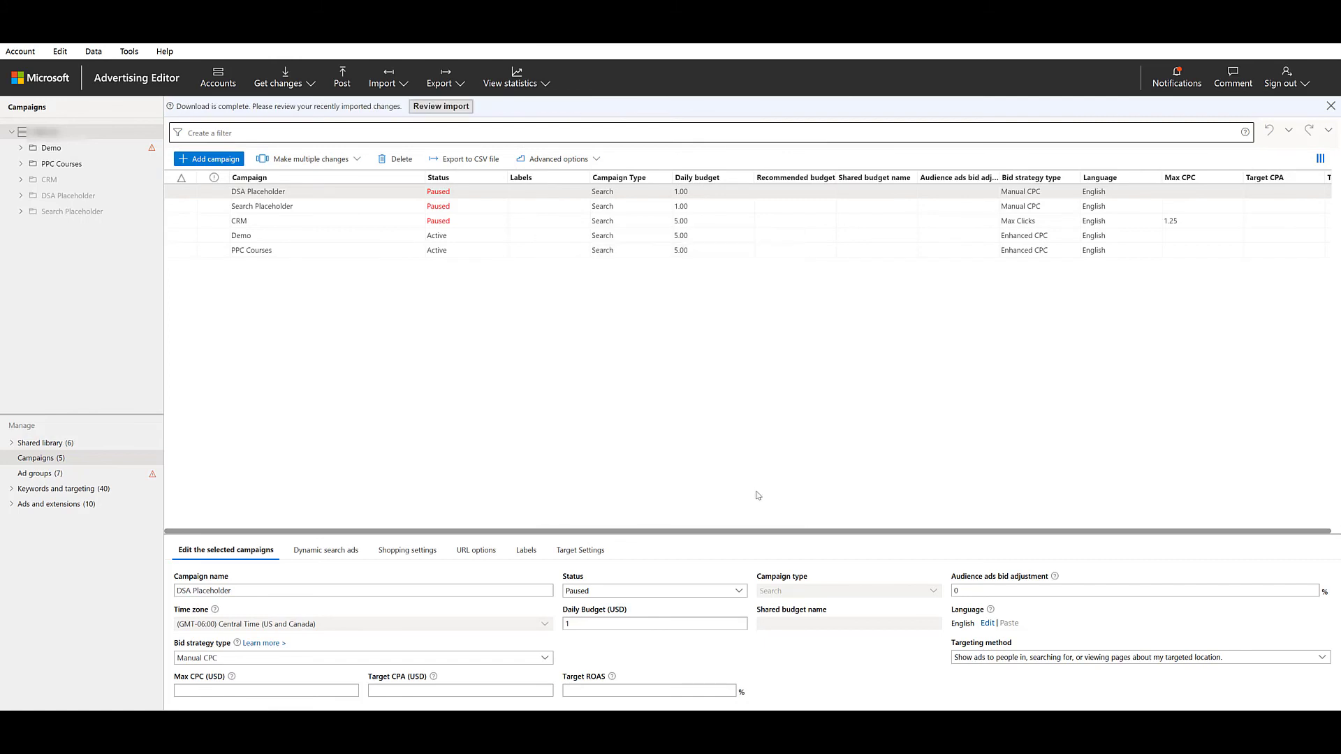